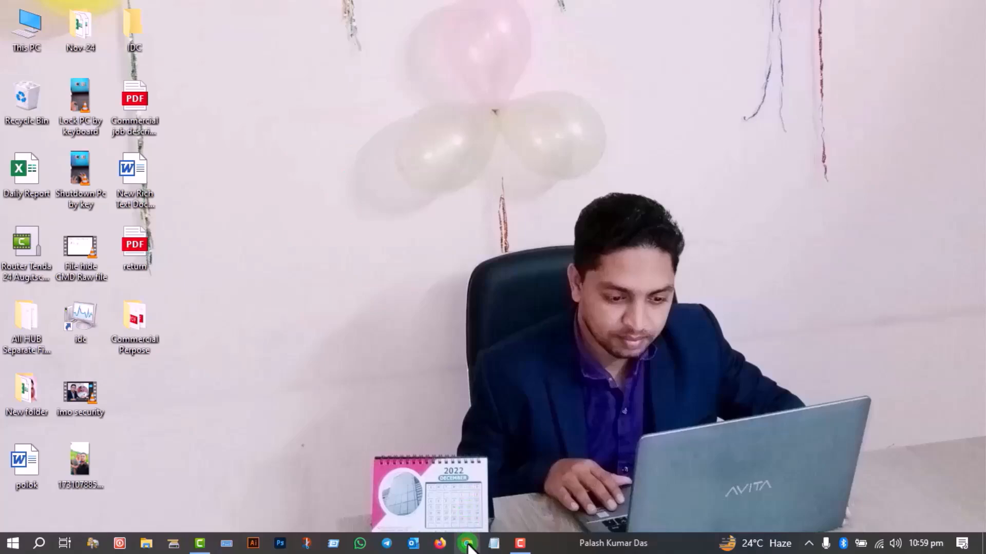
Open Chrome, search Google for ereturn, and open the National Board of Revenue's e-Return site
{"action": "left_click", "coordinate": [467, 545]}
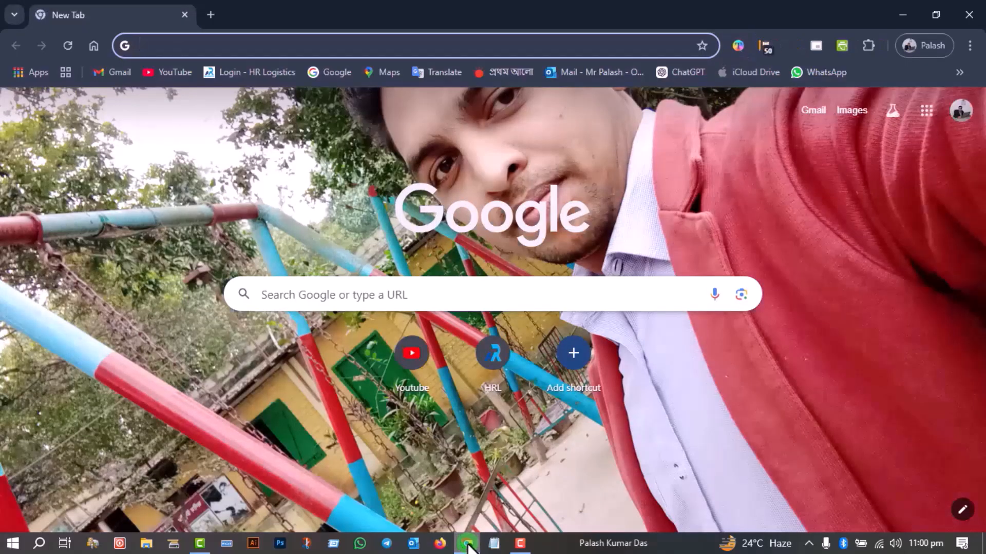
{"action": "left_click", "coordinate": [150, 45]}
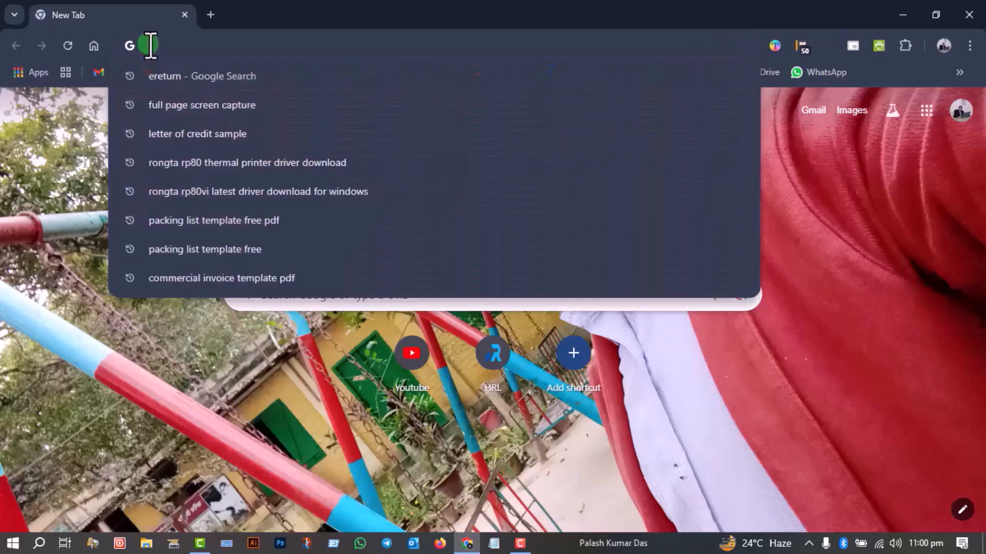
{"action": "type", "text": "ereturn"}
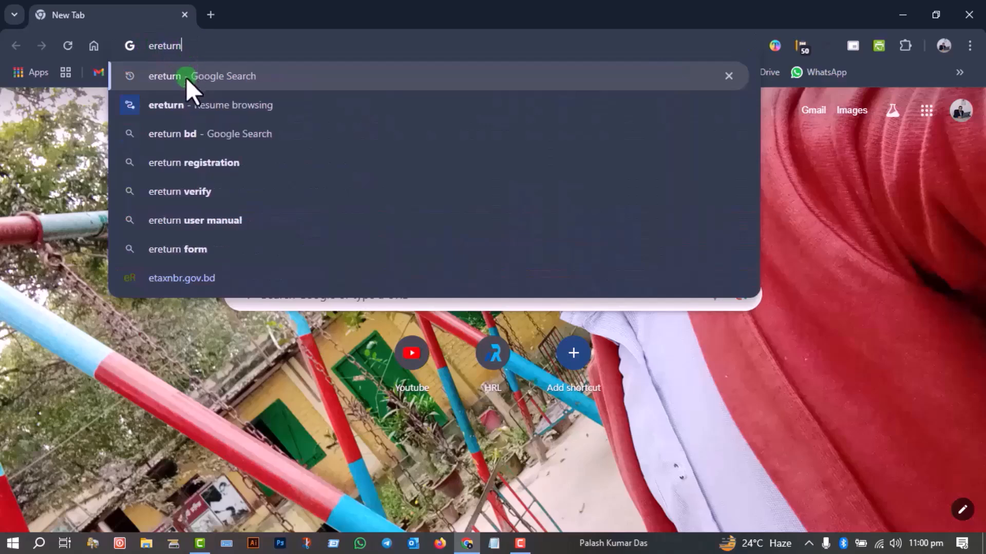
{"action": "left_click", "coordinate": [186, 77]}
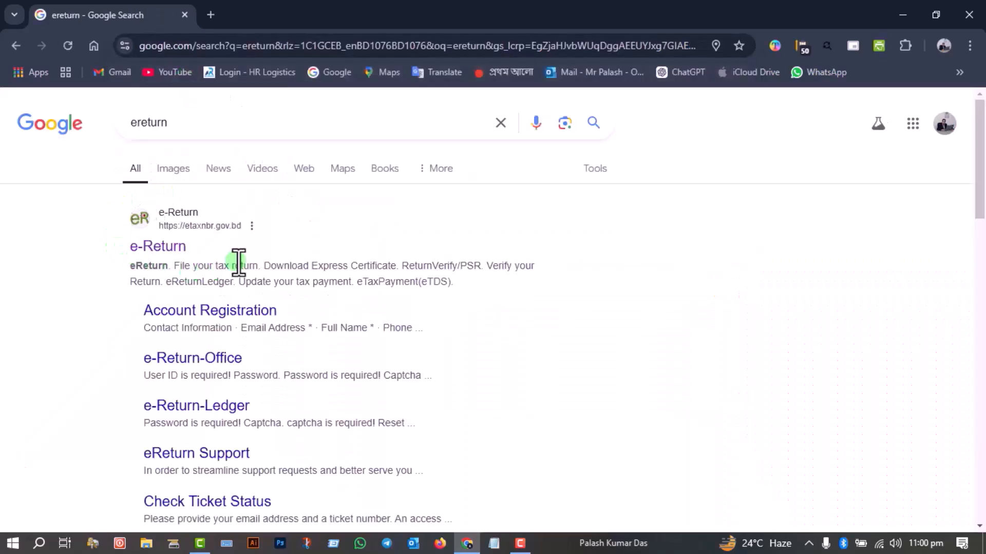
{"action": "left_click", "coordinate": [162, 249]}
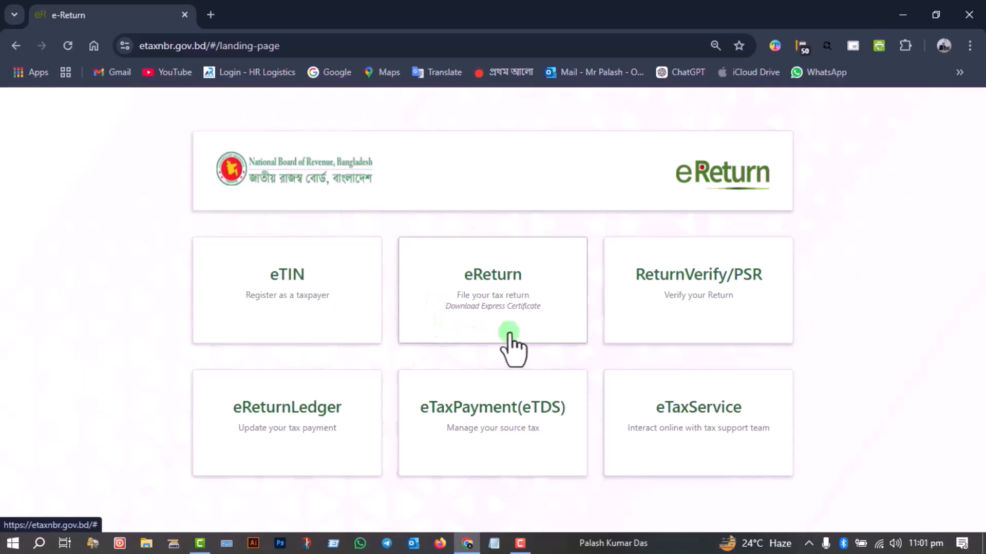
Proceed to eReturn as an already registered taxpayer and sign in to the account after filling in the captcha
{"action": "left_click", "coordinate": [492, 287]}
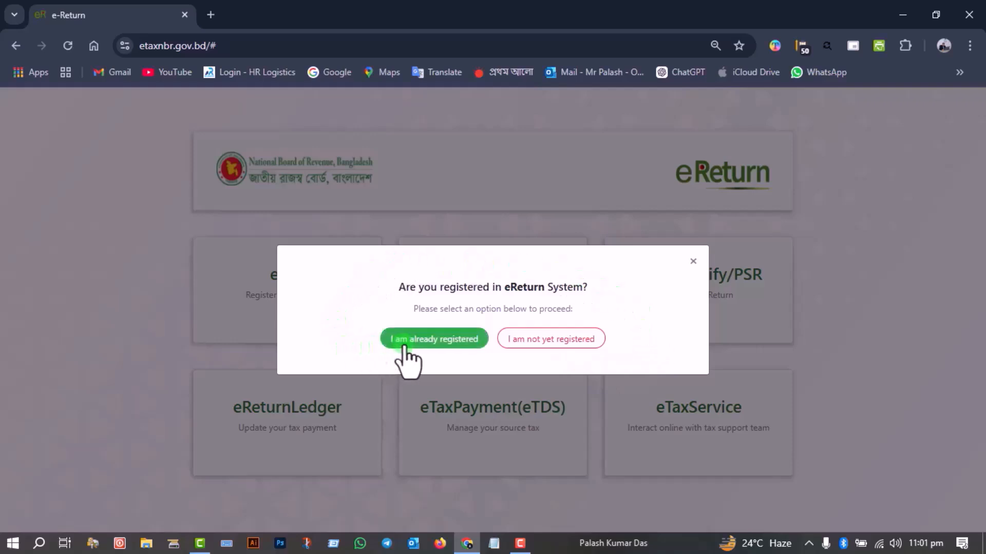
{"action": "left_click", "coordinate": [425, 344]}
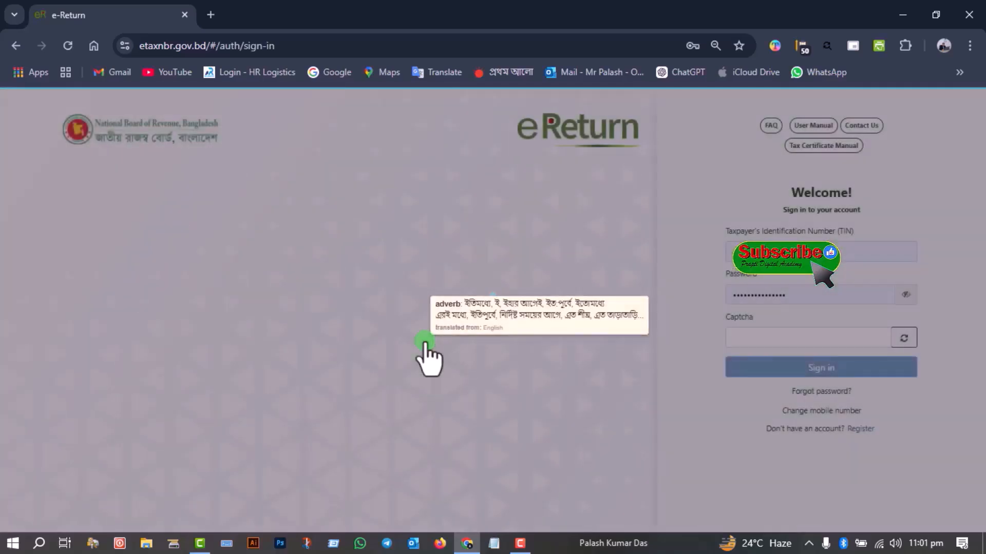
{"action": "left_click", "coordinate": [762, 336]}
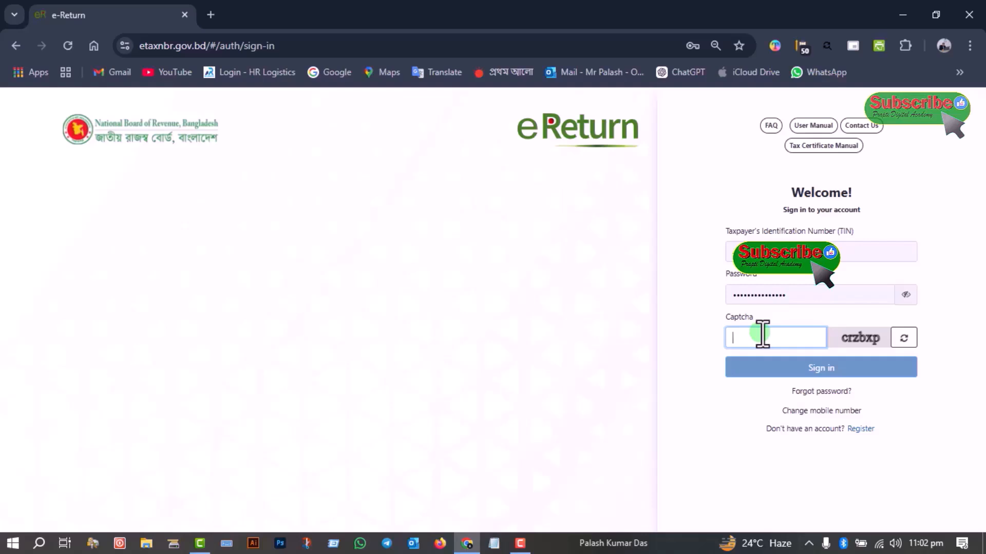
{"action": "type", "text": "crzbxp"}
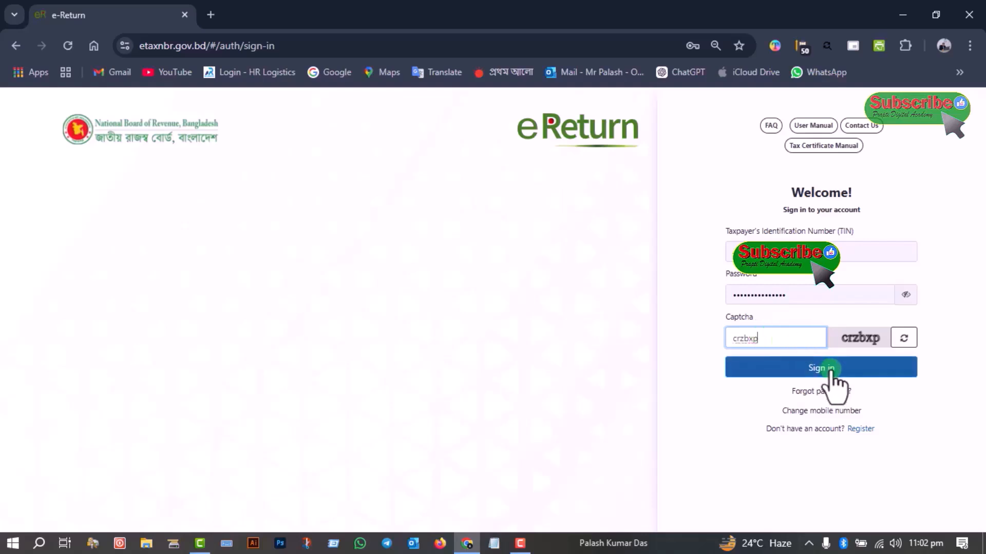
{"action": "left_click", "coordinate": [830, 368]}
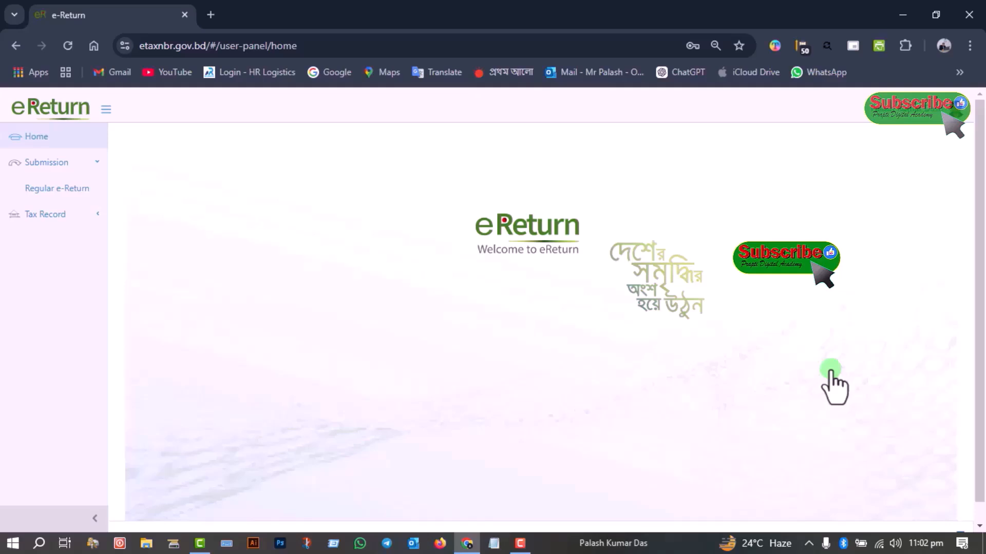
Start a Regular e-Return with the Self scheme, tick Income from Employment and Income from Financial Assets, and save the assessment information
{"action": "left_click", "coordinate": [76, 190]}
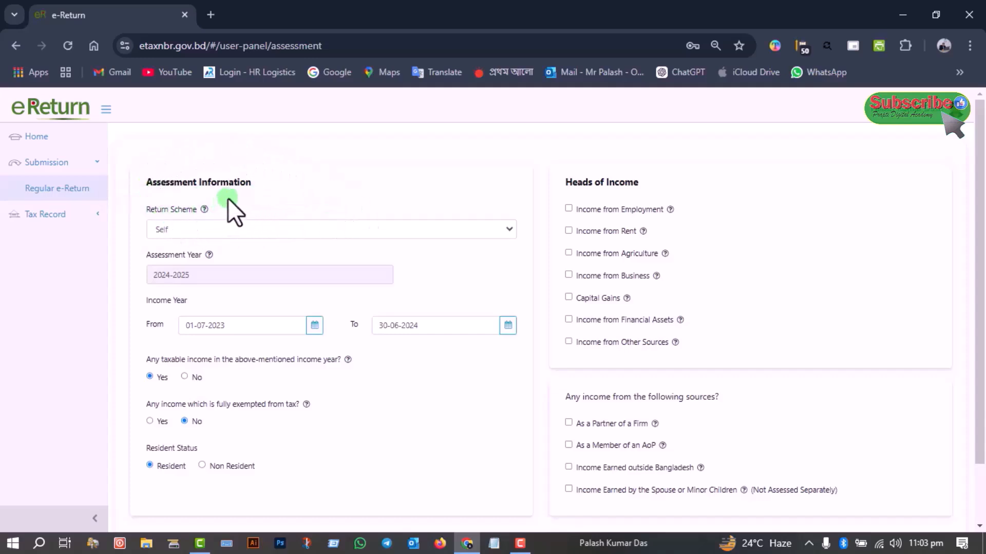
{"action": "left_click", "coordinate": [205, 229]}
{"action": "left_click", "coordinate": [205, 229]}
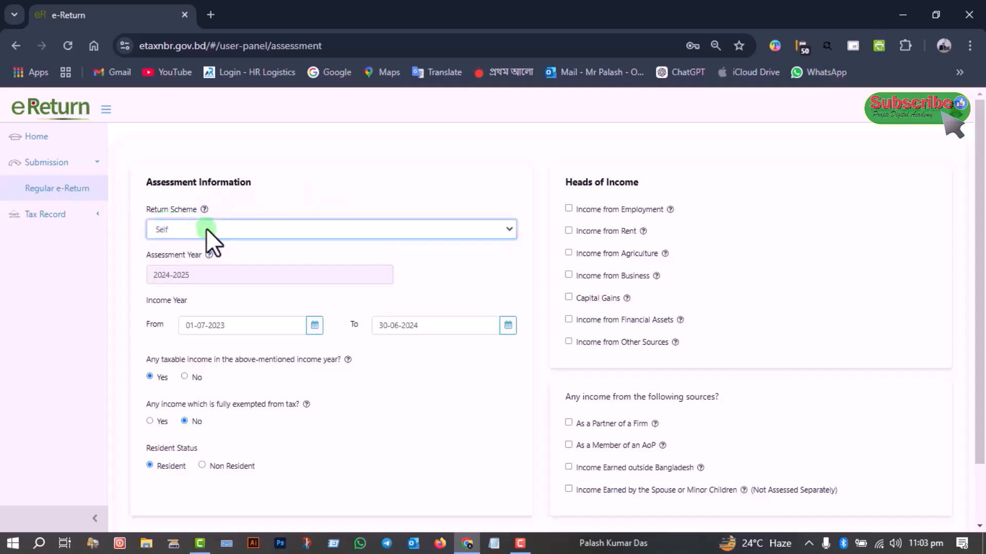
{"action": "left_click", "coordinate": [196, 276]}
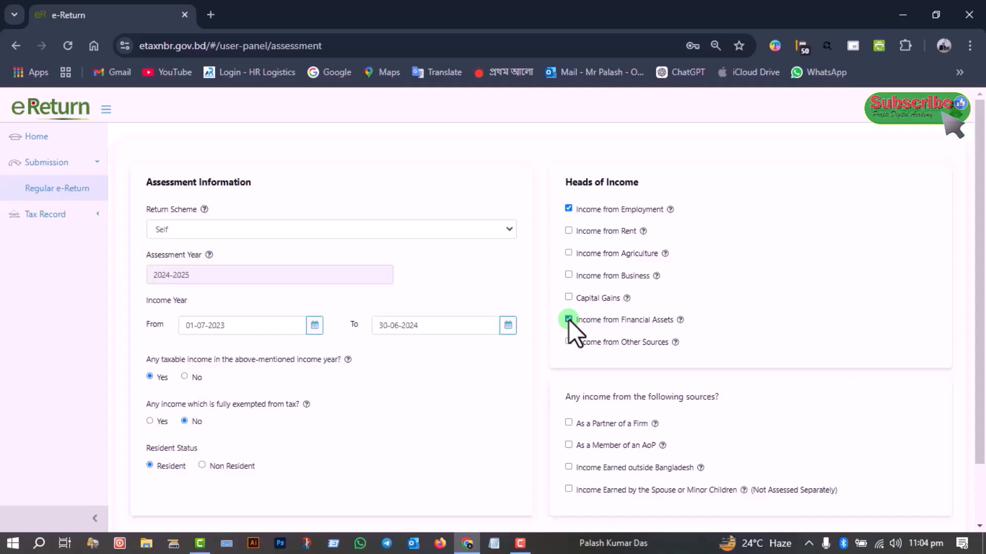
{"action": "scroll", "coordinate": [568, 319], "scroll_direction": "down", "scroll_amount": 1}
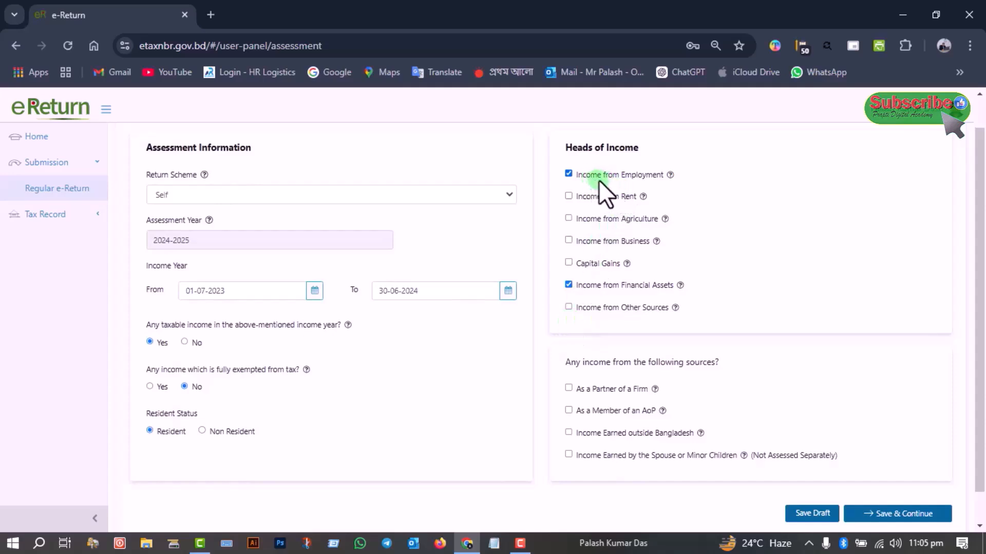
{"action": "scroll", "coordinate": [624, 304], "scroll_direction": "down", "scroll_amount": 1}
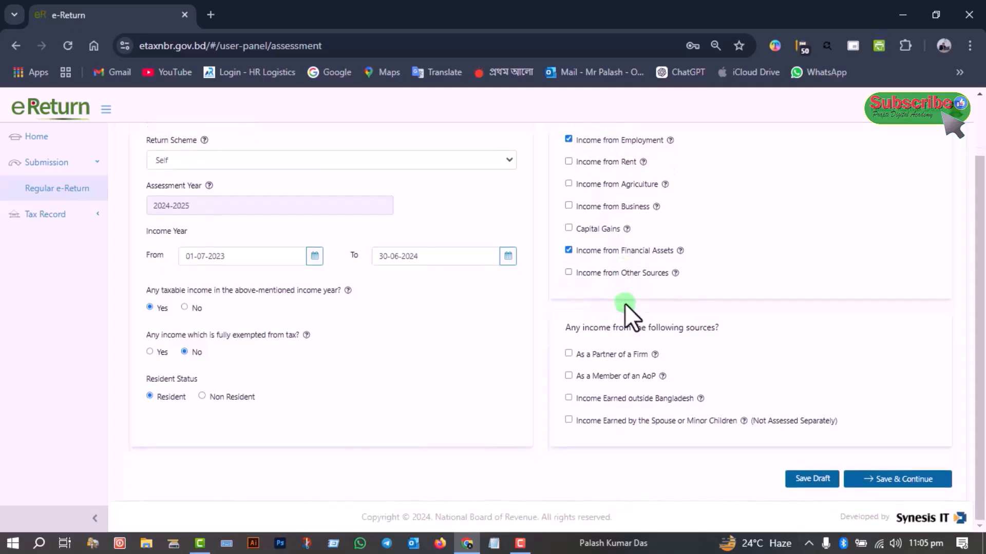
{"action": "left_click", "coordinate": [898, 480]}
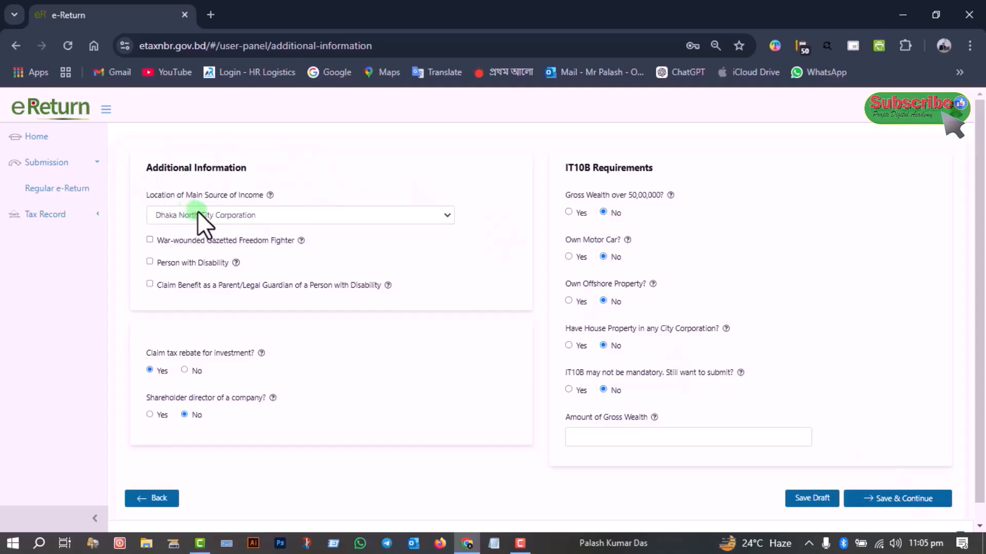
Set the location of the main source of income to Dhaka North City Corporation and claim the tax rebate for investment
{"action": "left_click", "coordinate": [254, 215]}
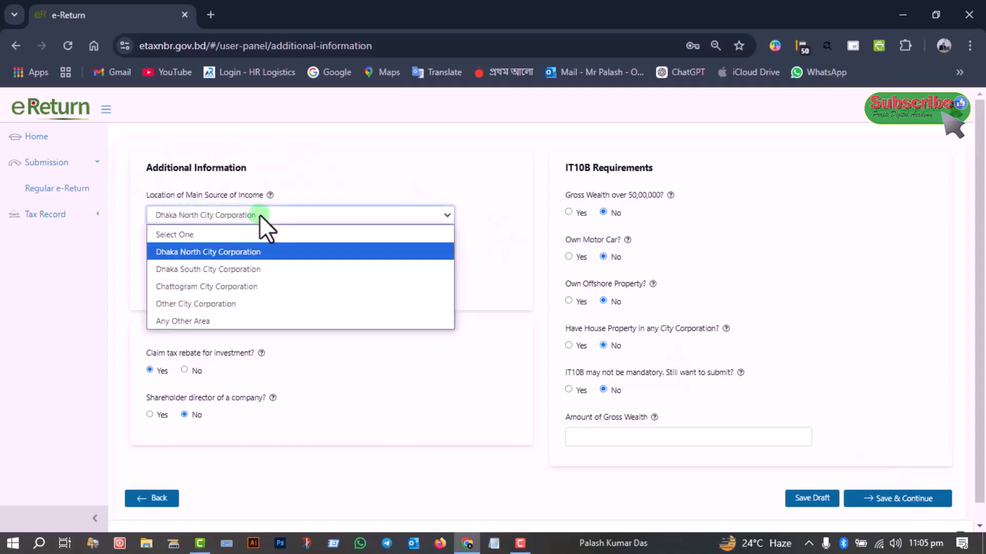
{"action": "left_click", "coordinate": [229, 251]}
{"action": "left_click", "coordinate": [358, 214]}
{"action": "left_click", "coordinate": [205, 252]}
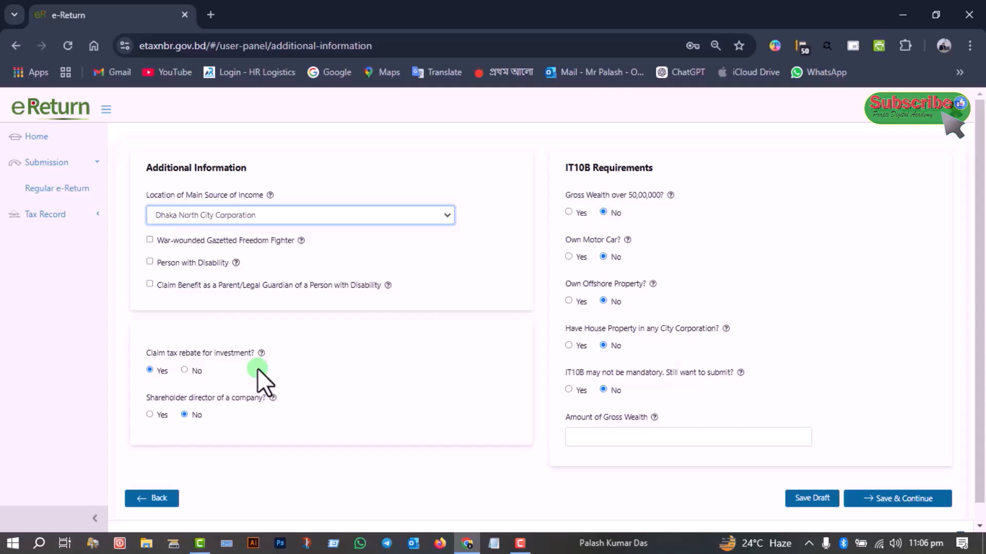
{"action": "left_click", "coordinate": [149, 369]}
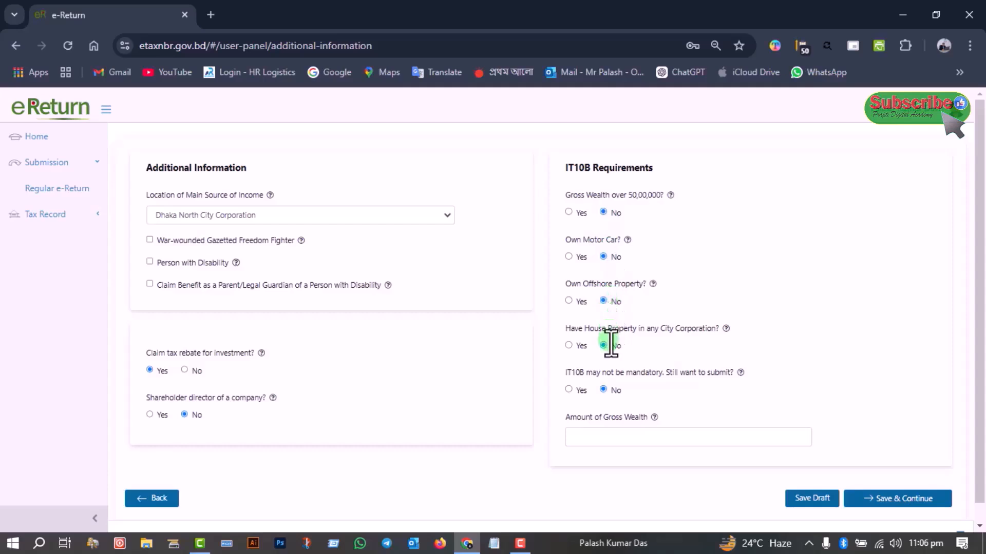
Choose Yes for submitting IT10B even though it may not be mandatory, and save the additional information
{"action": "scroll", "coordinate": [610, 343], "scroll_direction": "down", "scroll_amount": 1}
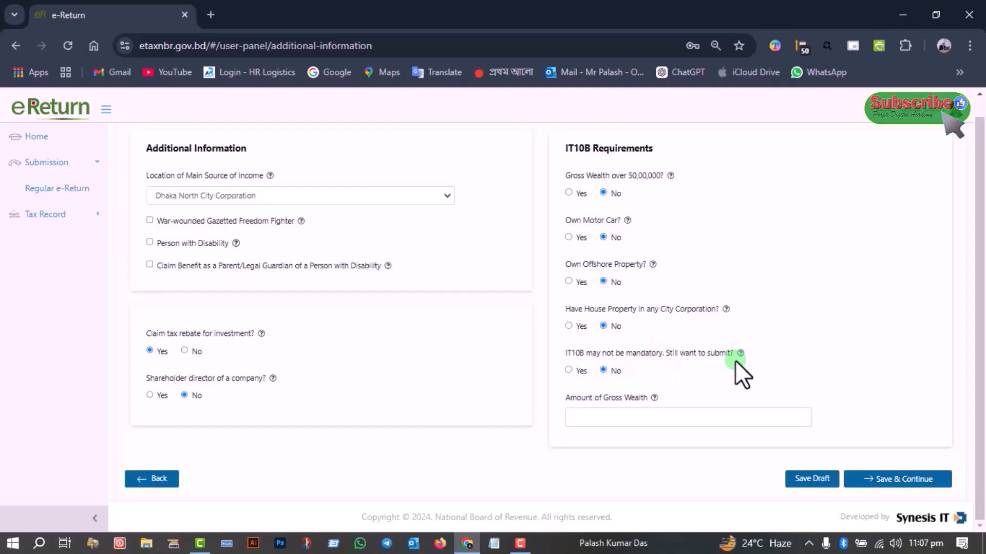
{"action": "left_click", "coordinate": [567, 370]}
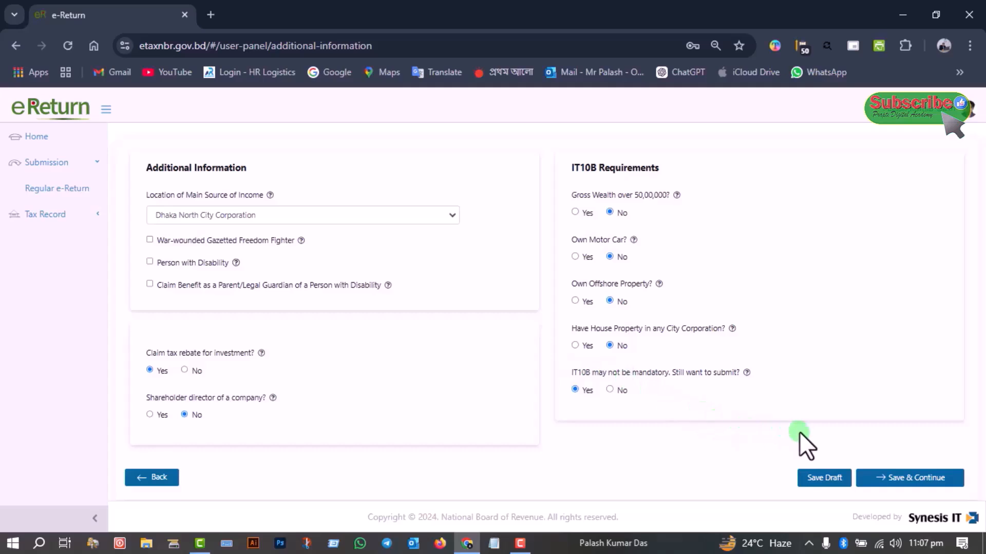
{"action": "left_click", "coordinate": [914, 478]}
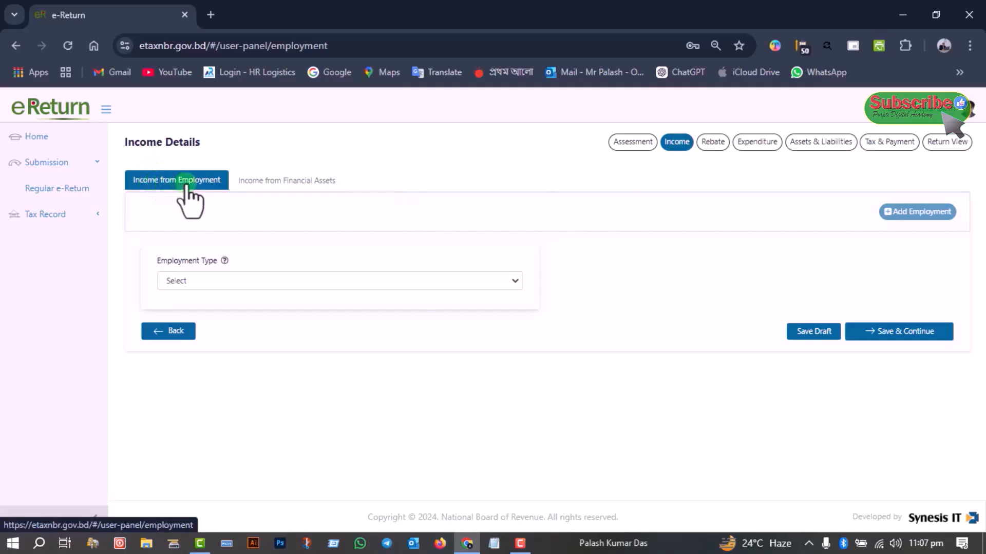
Set the employment type under Income from Employment to Private/Other than Government Pay Scale
{"action": "left_click", "coordinate": [253, 185]}
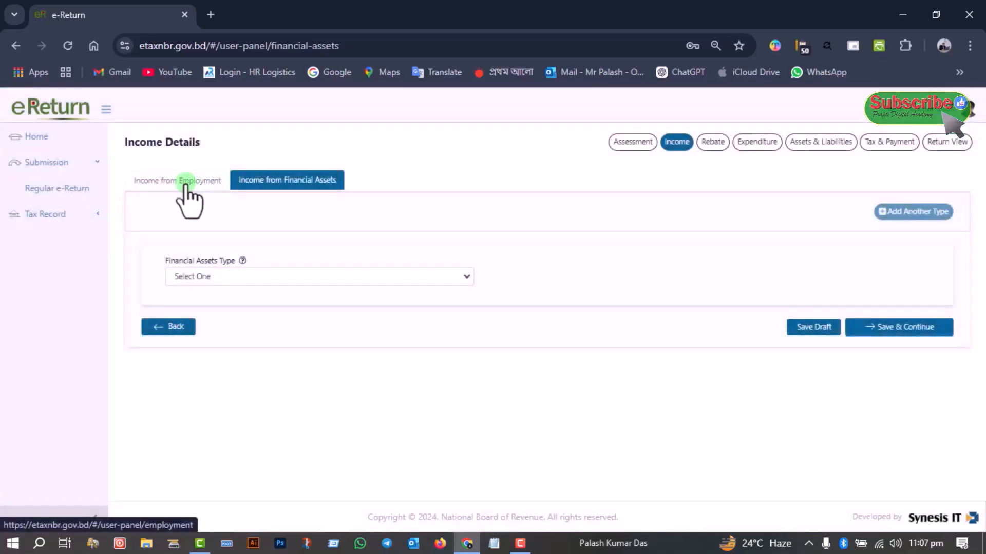
{"action": "left_click", "coordinate": [186, 182]}
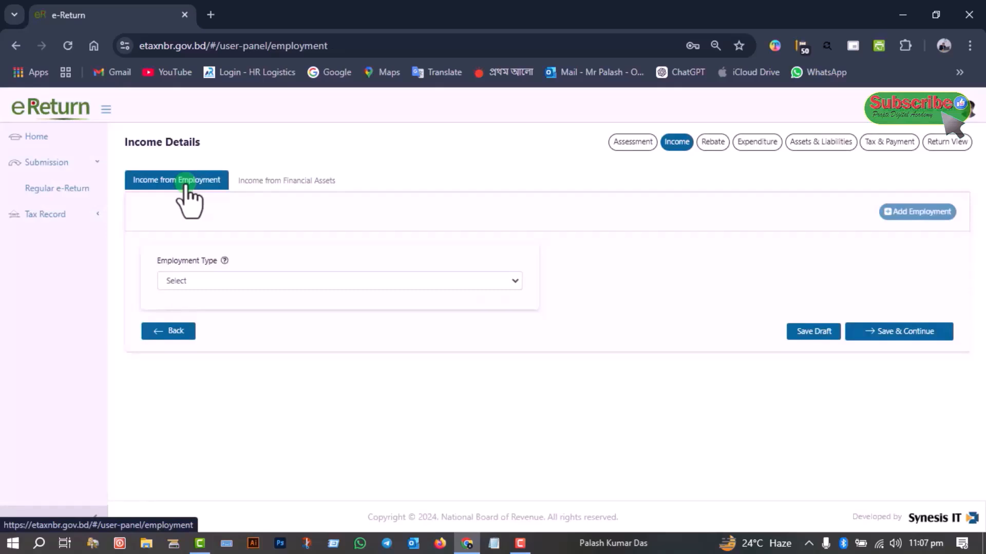
{"action": "left_click", "coordinate": [194, 280]}
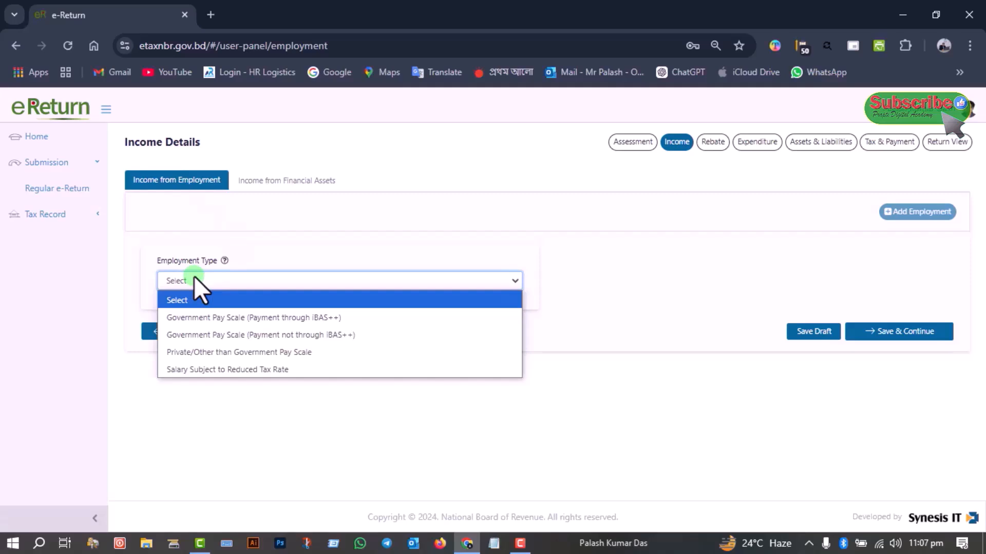
{"action": "left_click", "coordinate": [205, 352]}
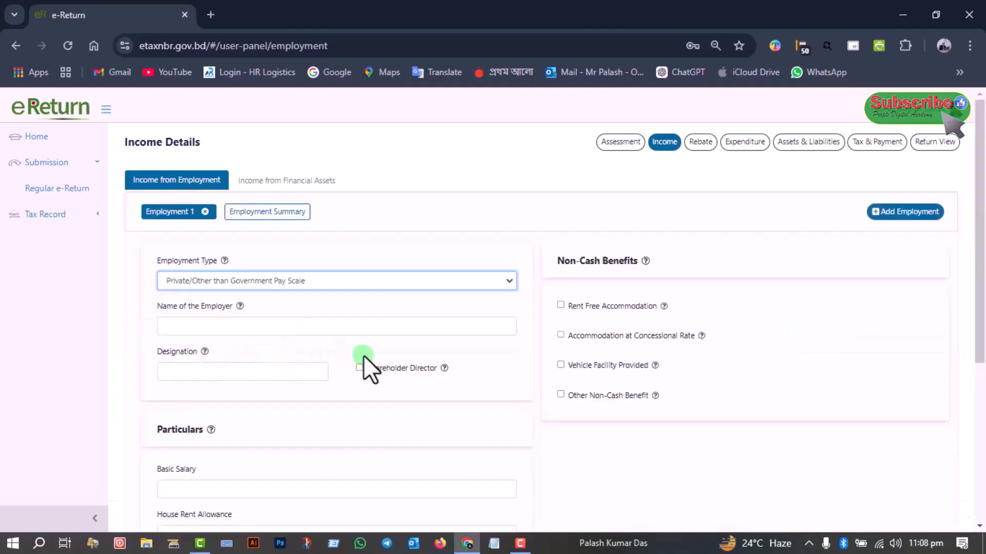
Enter XYZabc as the employer's name and Customer Relationship Officer as the designation
{"action": "left_click", "coordinate": [224, 325]}
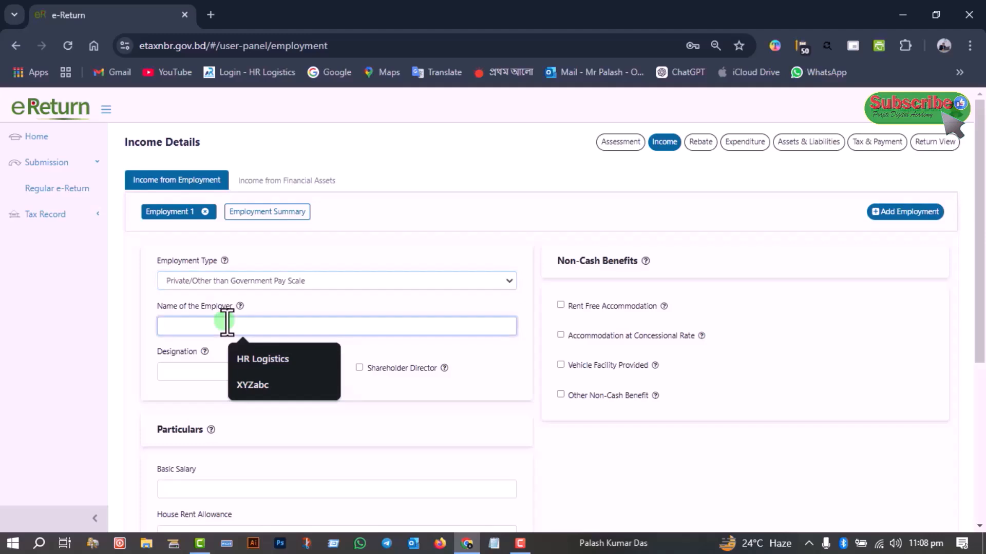
{"action": "left_click", "coordinate": [254, 383]}
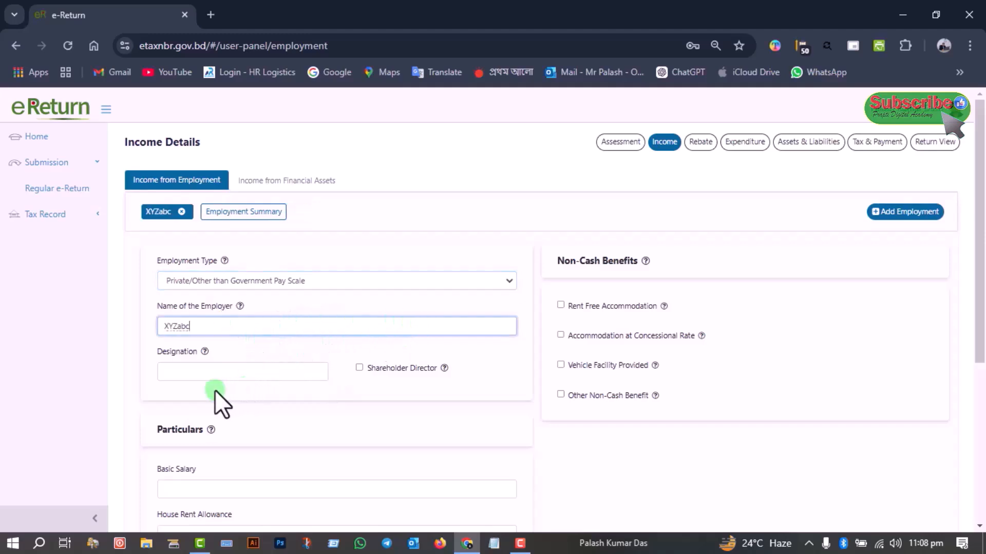
{"action": "left_click", "coordinate": [200, 373]}
{"action": "left_click", "coordinate": [285, 404]}
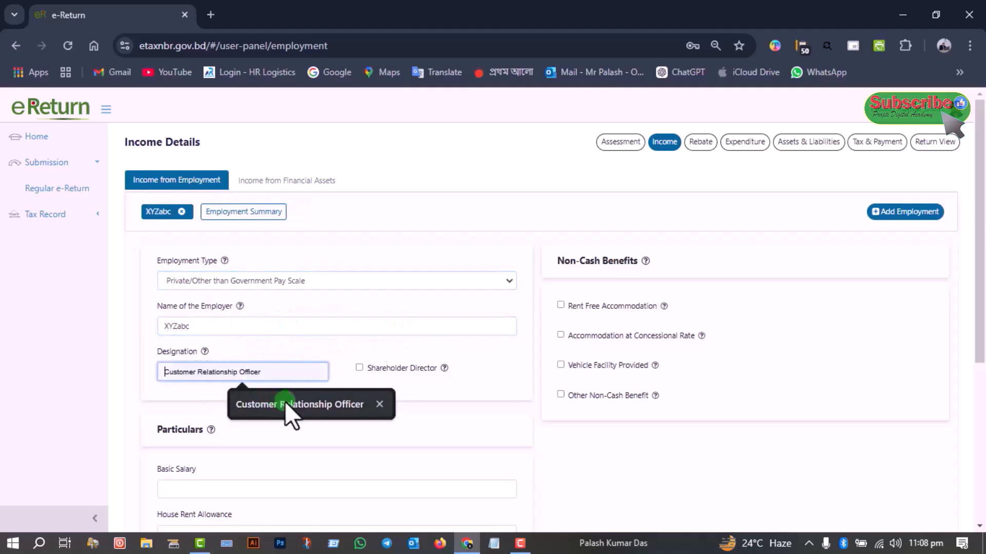
Enter a basic salary of 1,08,000 and a house rent allowance of 60,000 in the employment particulars
{"action": "scroll", "coordinate": [285, 401], "scroll_direction": "down", "scroll_amount": 1}
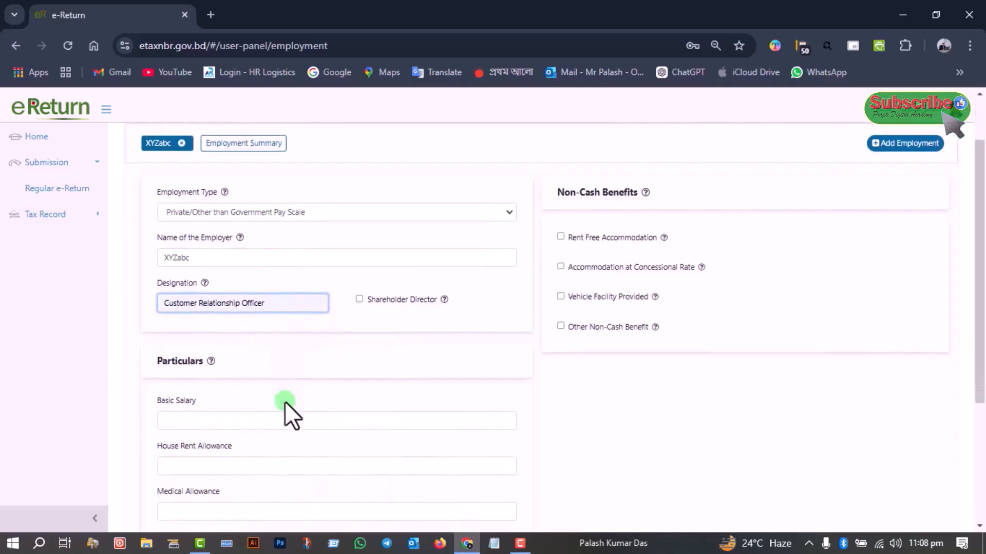
{"action": "scroll", "coordinate": [284, 401], "scroll_direction": "down", "scroll_amount": 2}
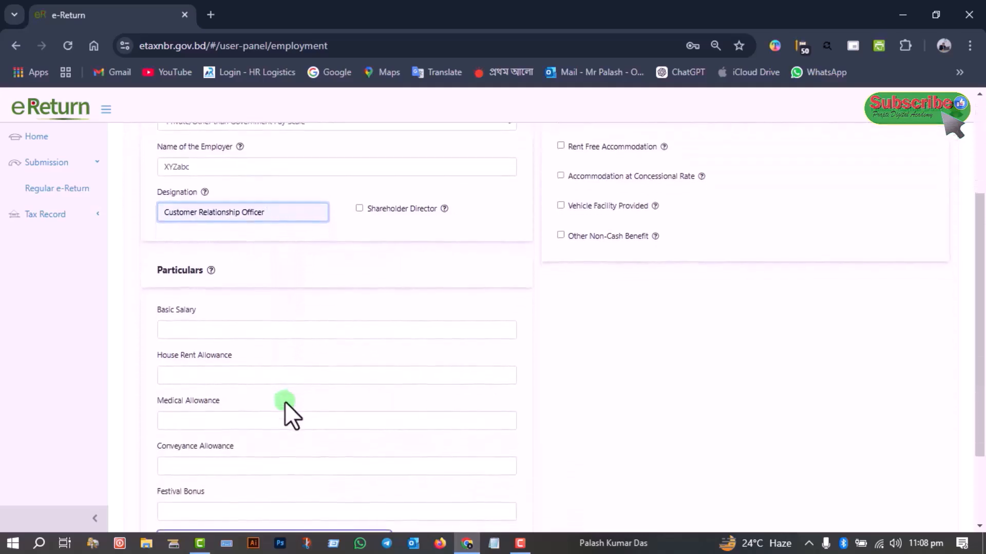
{"action": "scroll", "coordinate": [210, 333], "scroll_direction": "down", "scroll_amount": 2}
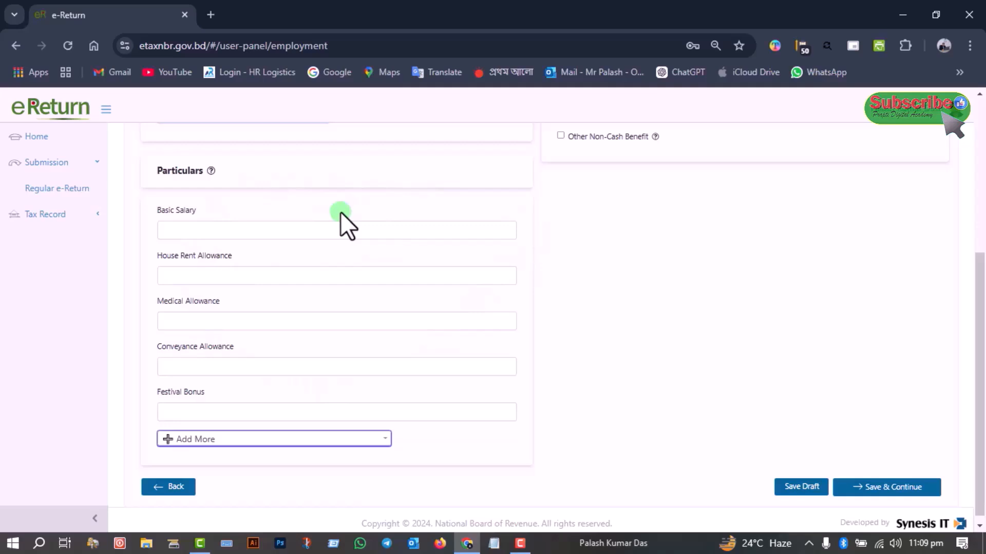
{"action": "left_click", "coordinate": [245, 228]}
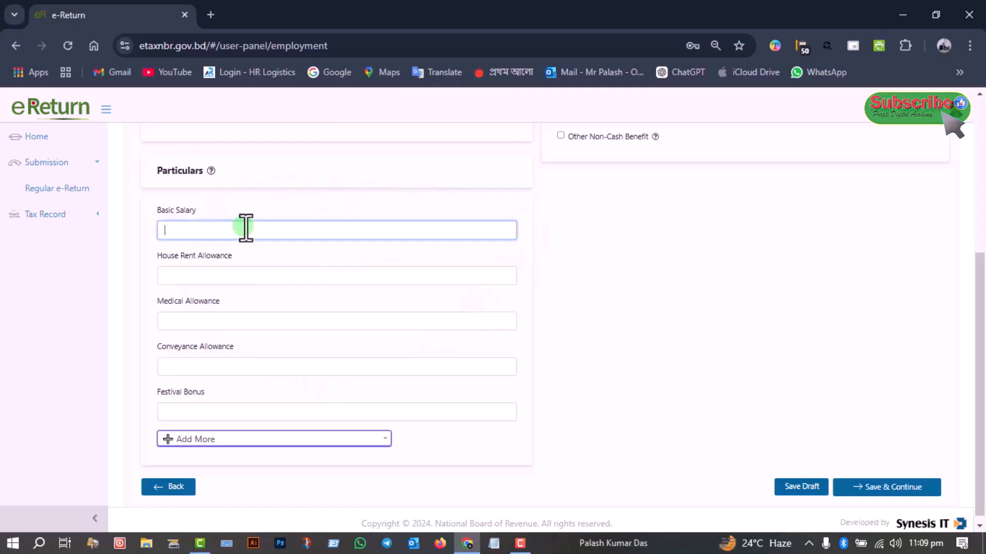
{"action": "type", "text": "108000"}
{"action": "left_click", "coordinate": [249, 283]}
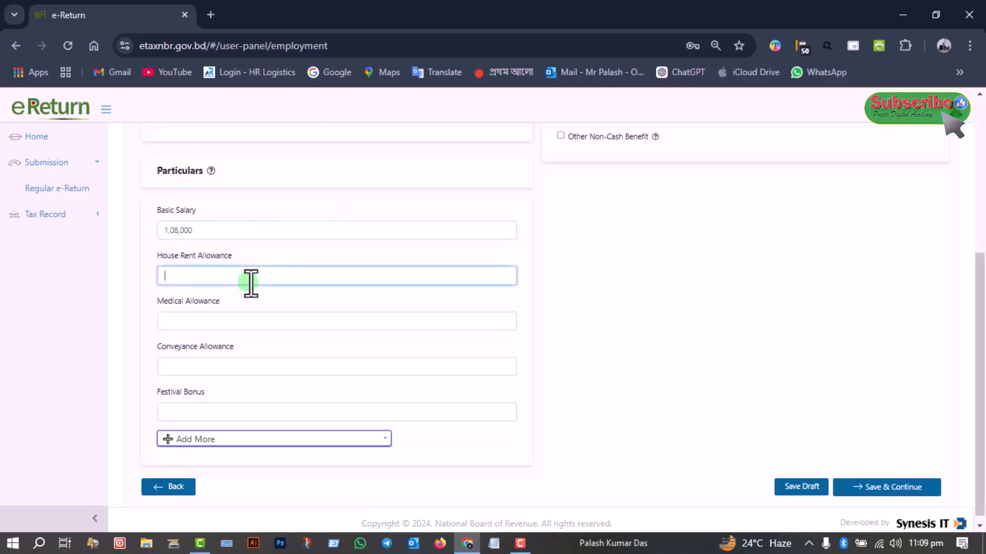
{"action": "type", "text": "60,000"}
Set the medical allowance to 24,000 and the conveyance allowance to 30,000
{"action": "left_click", "coordinate": [240, 321]}
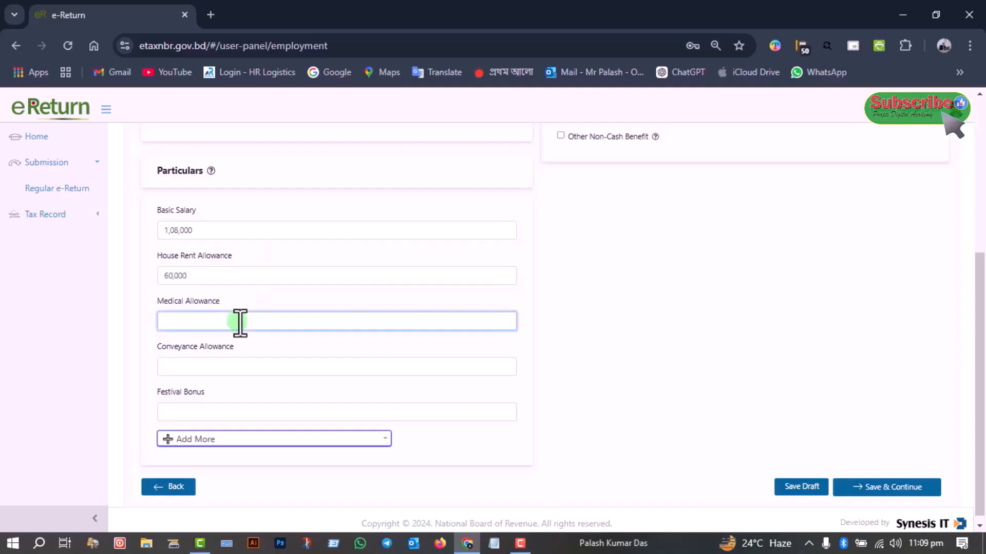
{"action": "type", "text": "240000"}
{"action": "left_click", "coordinate": [228, 368]}
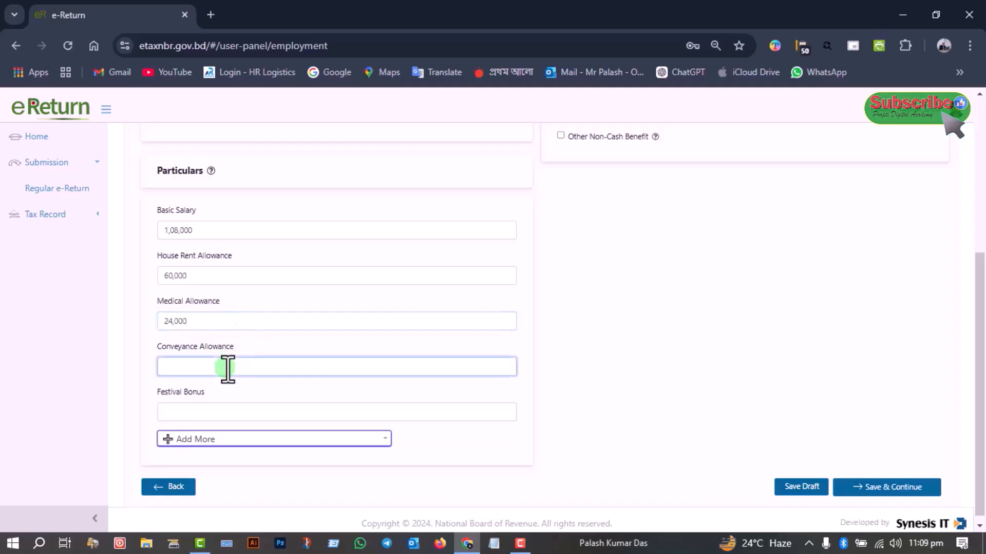
{"action": "type", "text": "300000"}
Enter a festival bonus of 18,000 and save the employment income as a draft
{"action": "left_click", "coordinate": [228, 411]}
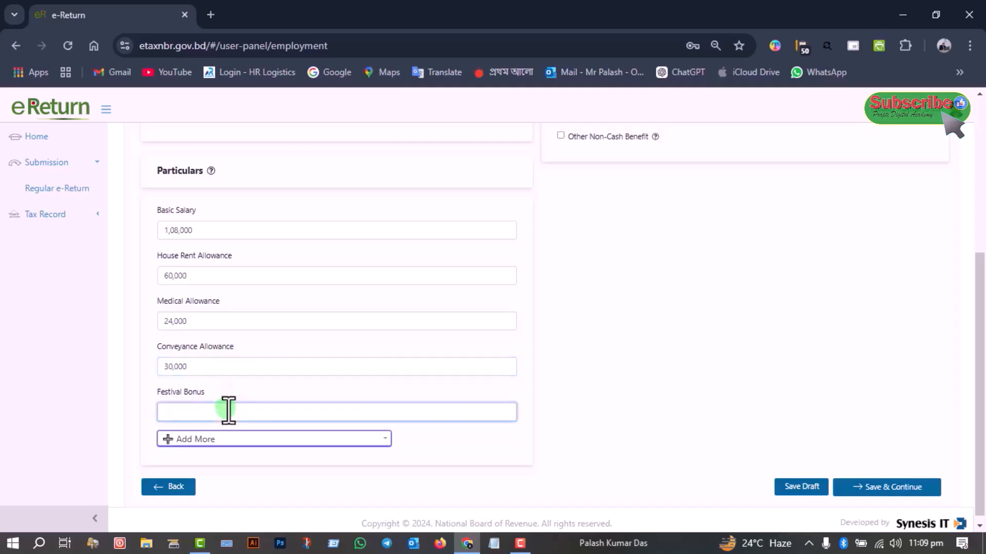
{"action": "type", "text": "1,08,000"}
{"action": "scroll", "coordinate": [672, 378], "scroll_direction": "up", "scroll_amount": 5}
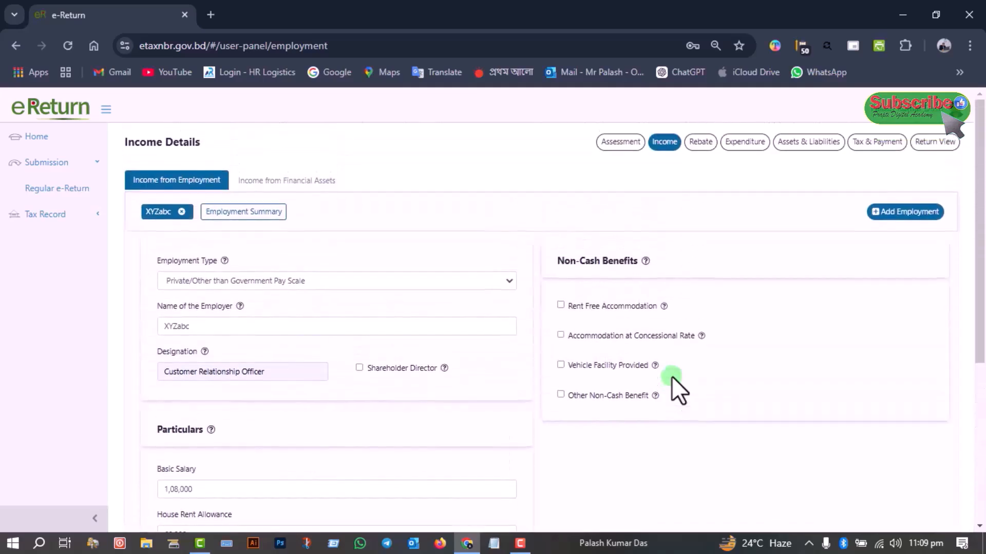
{"action": "scroll", "coordinate": [672, 379], "scroll_direction": "down", "scroll_amount": 5}
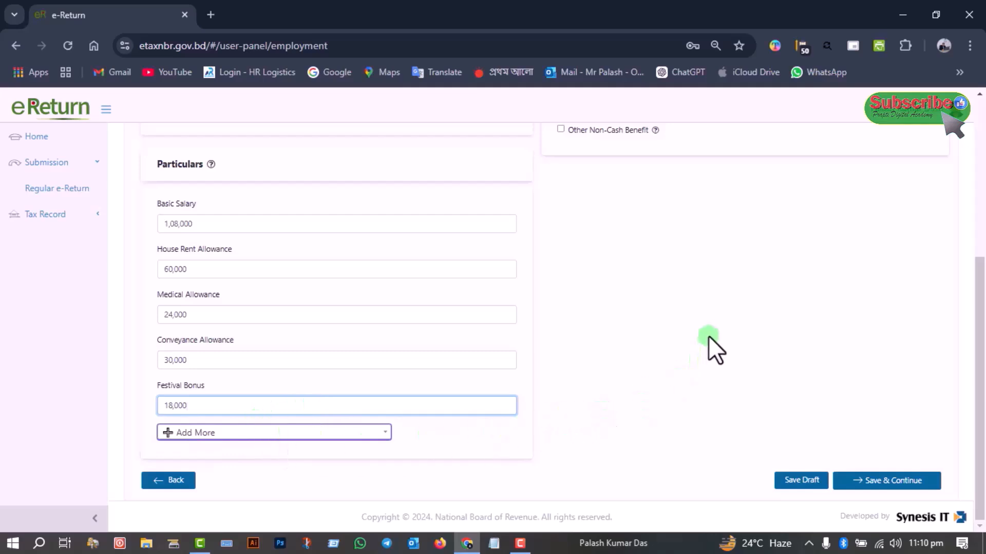
{"action": "left_click", "coordinate": [810, 480]}
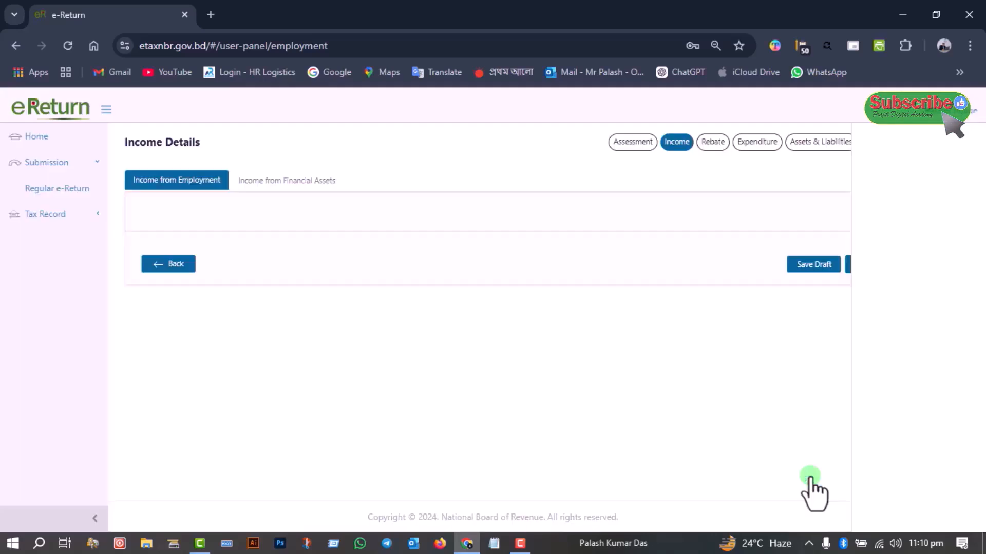
Review the employment summary for each pay item's amount and the total, tax-exempted and taxable amounts
{"action": "left_click", "coordinate": [256, 211]}
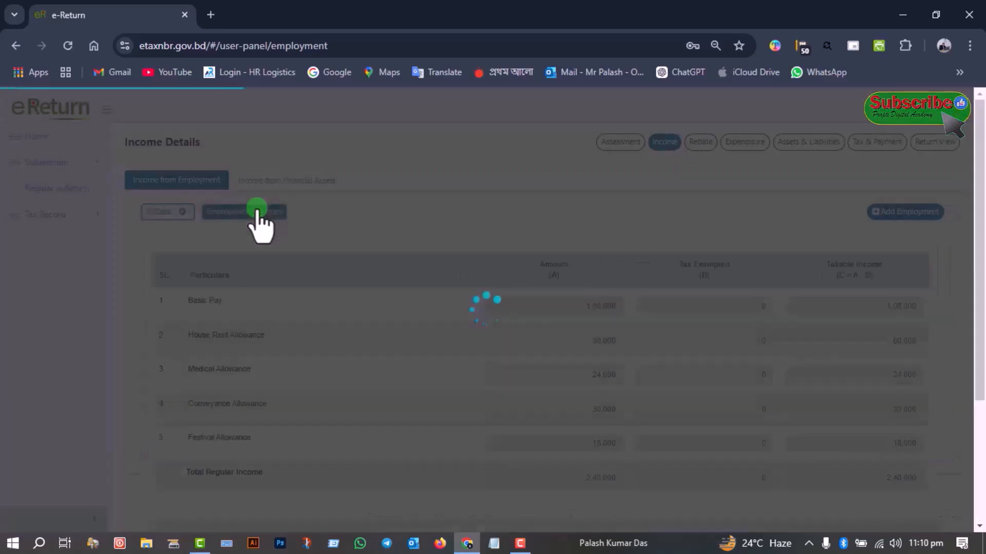
{"action": "scroll", "coordinate": [629, 366], "scroll_direction": "down", "scroll_amount": 3}
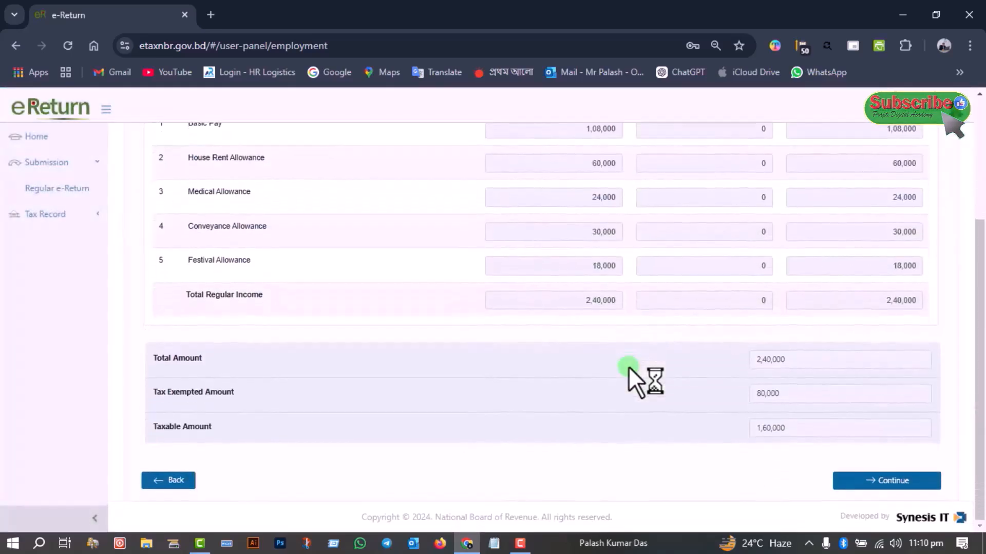
{"action": "scroll", "coordinate": [628, 366], "scroll_direction": "up", "scroll_amount": 3}
{"action": "scroll", "coordinate": [628, 367], "scroll_direction": "down", "scroll_amount": 3}
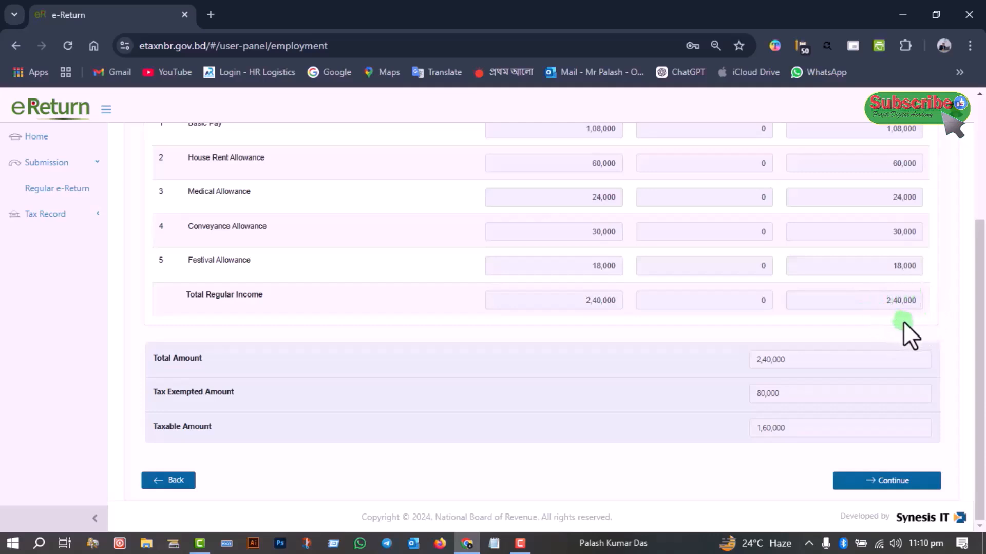
{"action": "scroll", "coordinate": [903, 323], "scroll_direction": "up", "scroll_amount": 3}
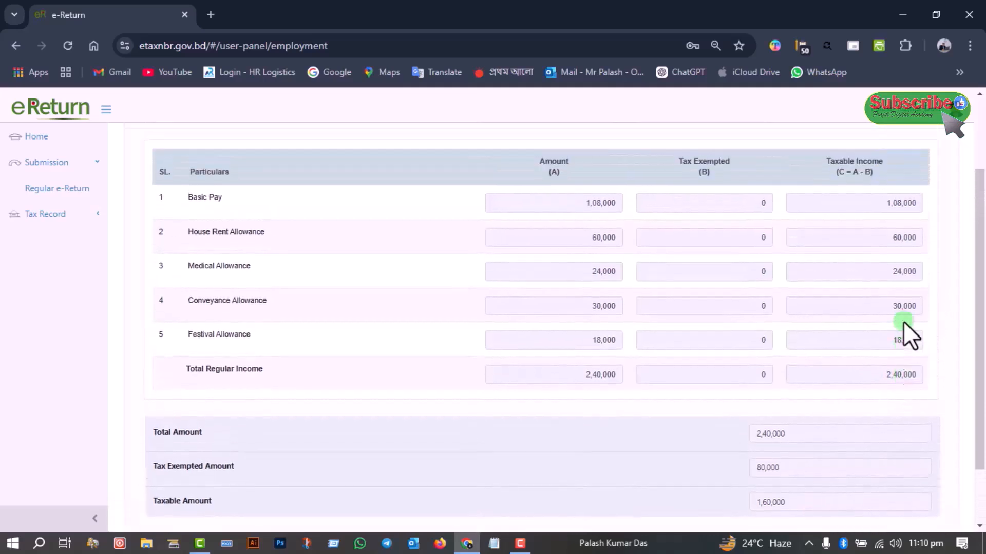
{"action": "scroll", "coordinate": [903, 321], "scroll_direction": "up", "scroll_amount": 1}
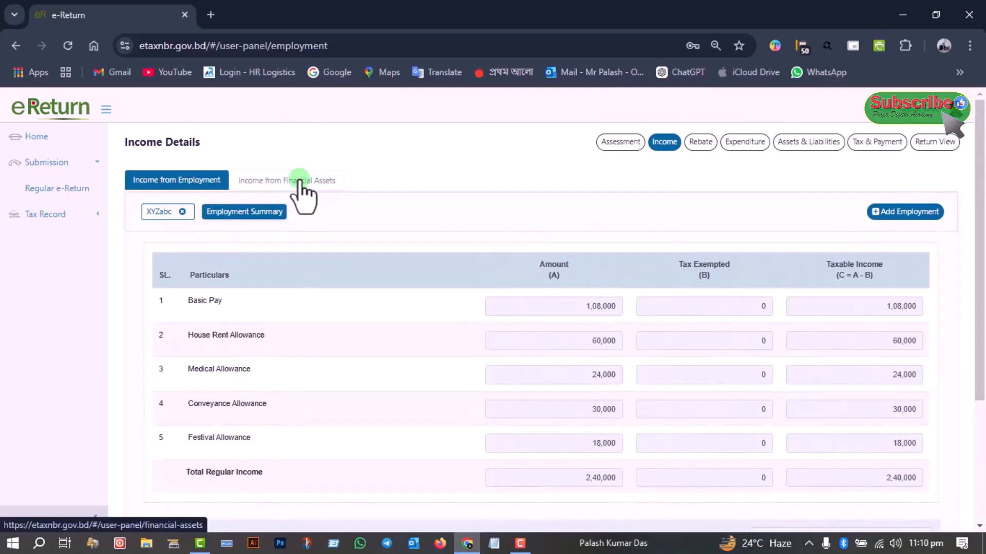
Set the financial assets type under Income from Financial Assets to Interest From Sanchayapatra (Other than Pensioners)
{"action": "left_click", "coordinate": [303, 190]}
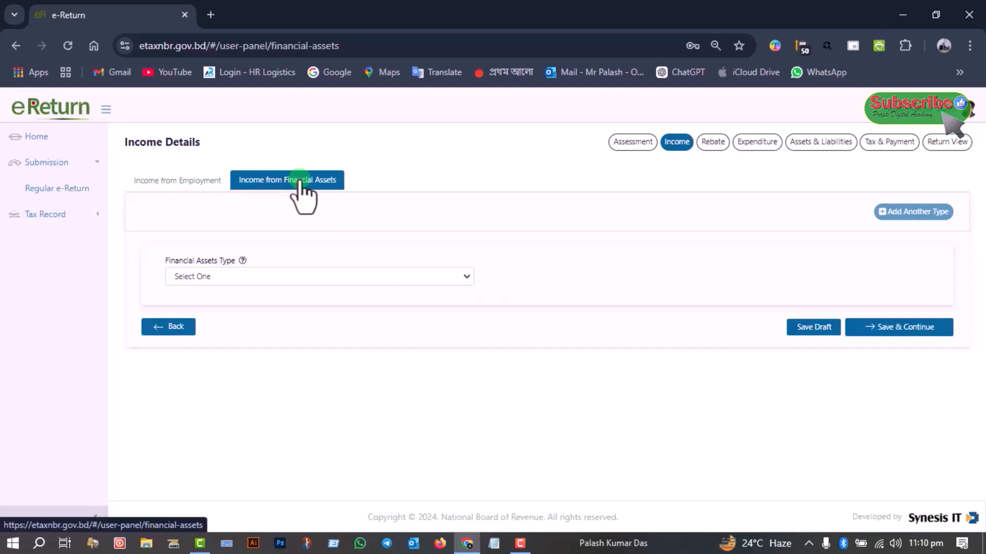
{"action": "left_click", "coordinate": [297, 275]}
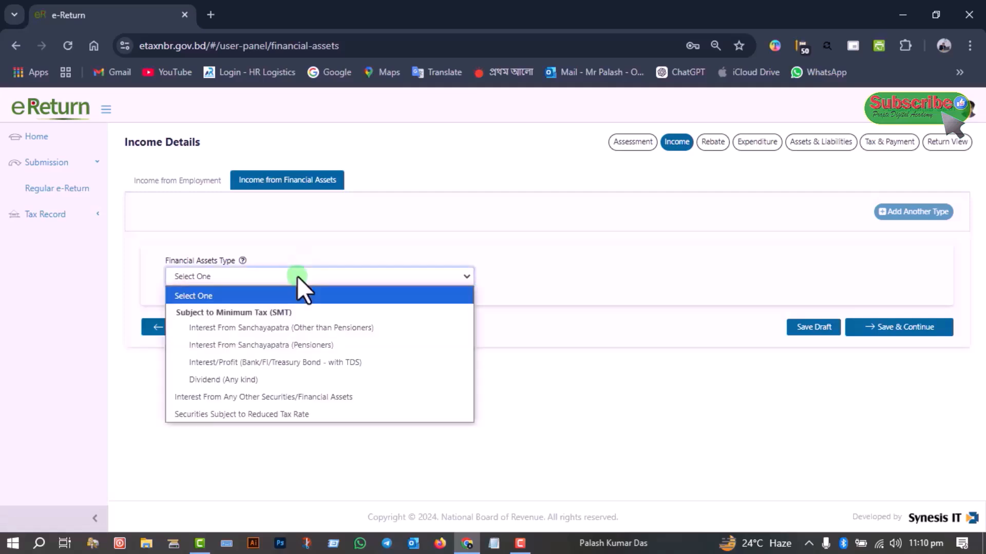
{"action": "left_click", "coordinate": [284, 328]}
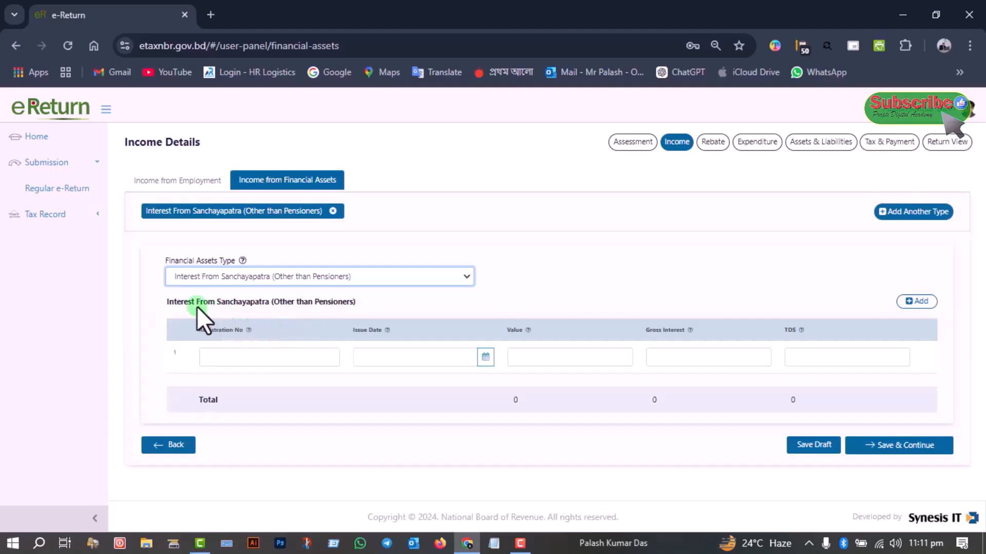
Fill in the Sanchayapatra's registration number, issue date 21-01-2023 and value 2,00,000
{"action": "left_click", "coordinate": [272, 356]}
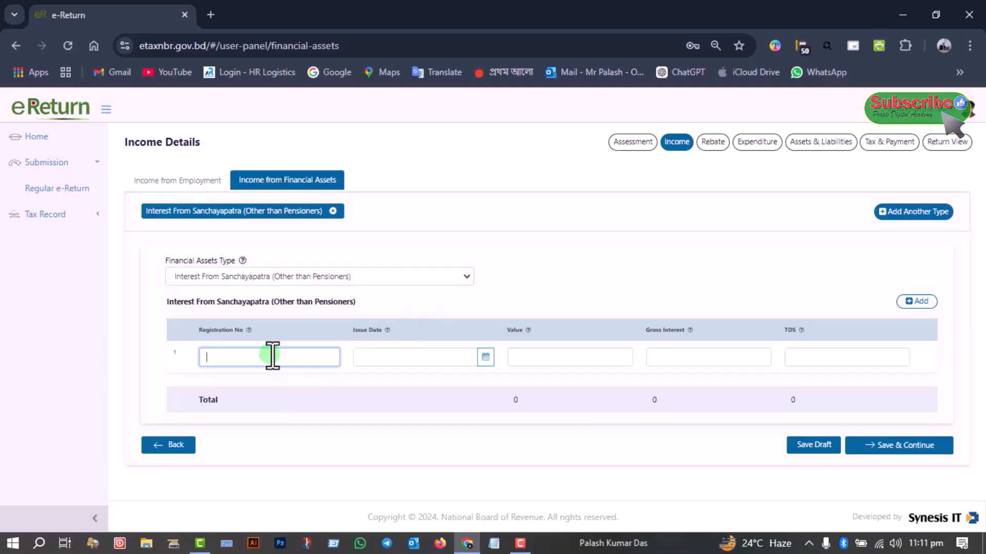
{"action": "key", "text": "ctrl+v"}
{"action": "left_click", "coordinate": [371, 360]}
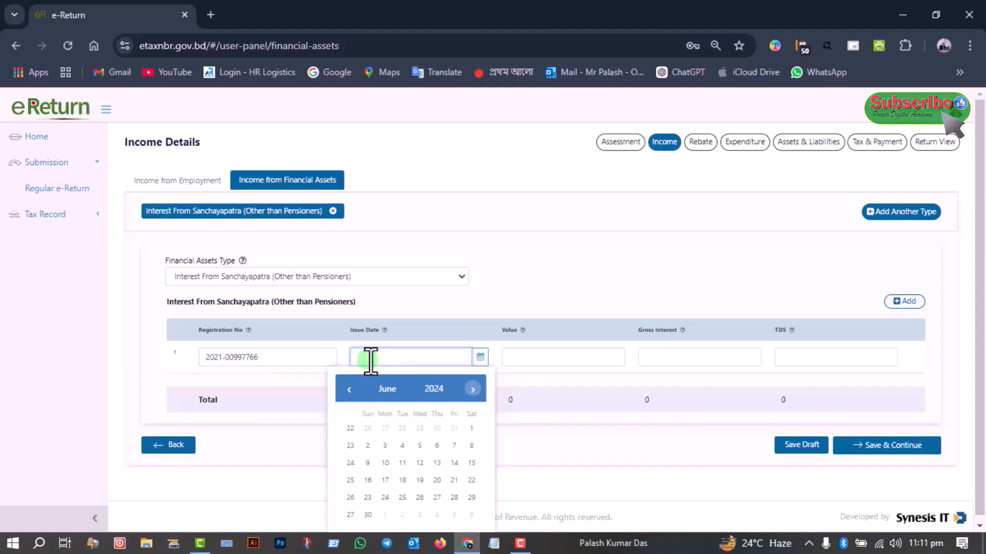
{"action": "left_click", "coordinate": [526, 360]}
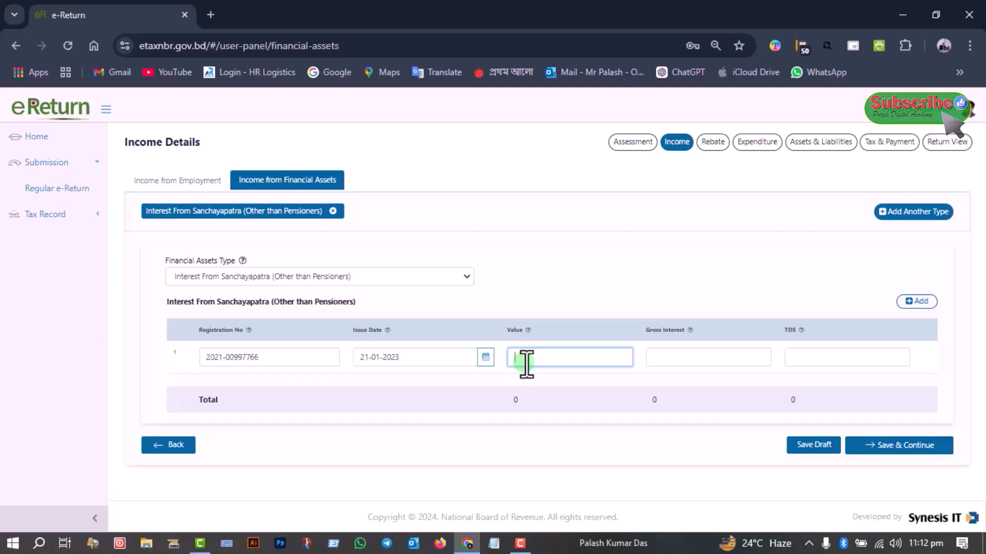
{"action": "type", "text": "2,00,000"}
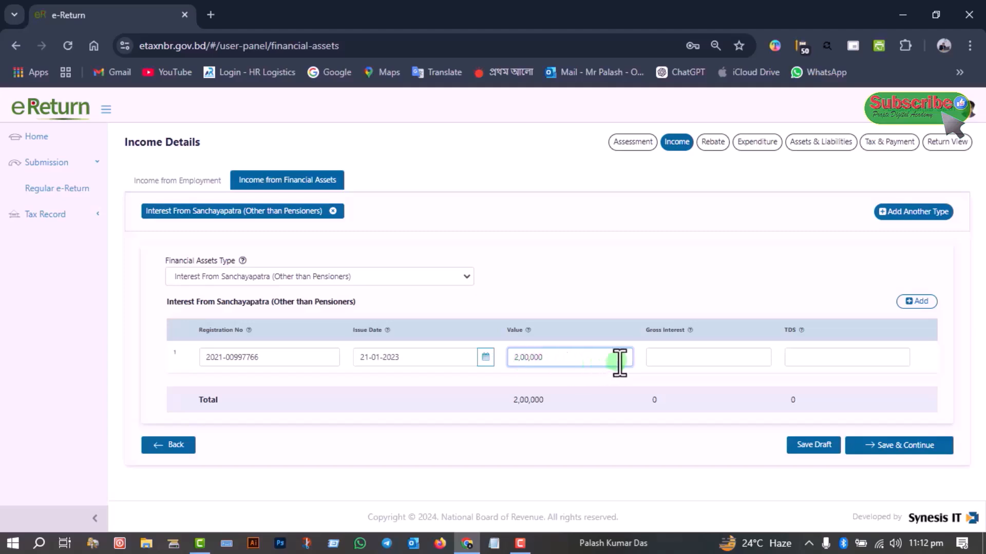
Enter 20,000 gross interest and 2,000 TDS for the Sanchayapatra, and save the financial assets income as a draft
{"action": "left_click", "coordinate": [664, 354]}
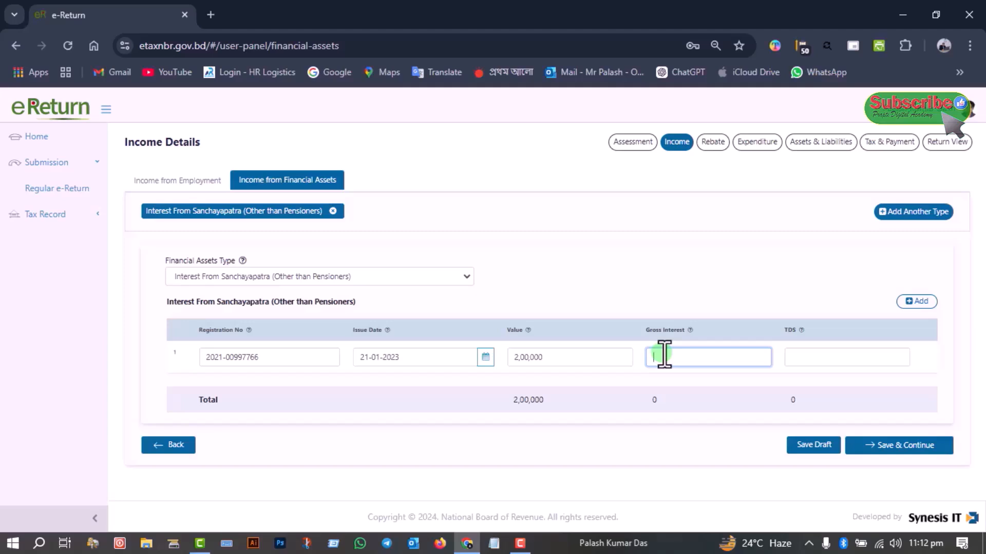
{"action": "type", "text": "200000"}
{"action": "left_click", "coordinate": [820, 356]}
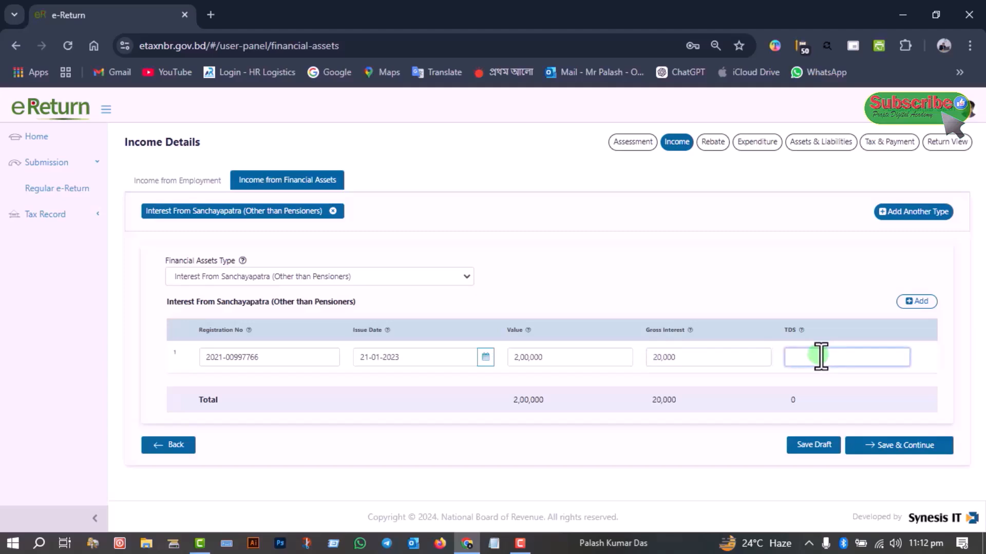
{"action": "type", "text": "2000"}
{"action": "left_click", "coordinate": [820, 447]}
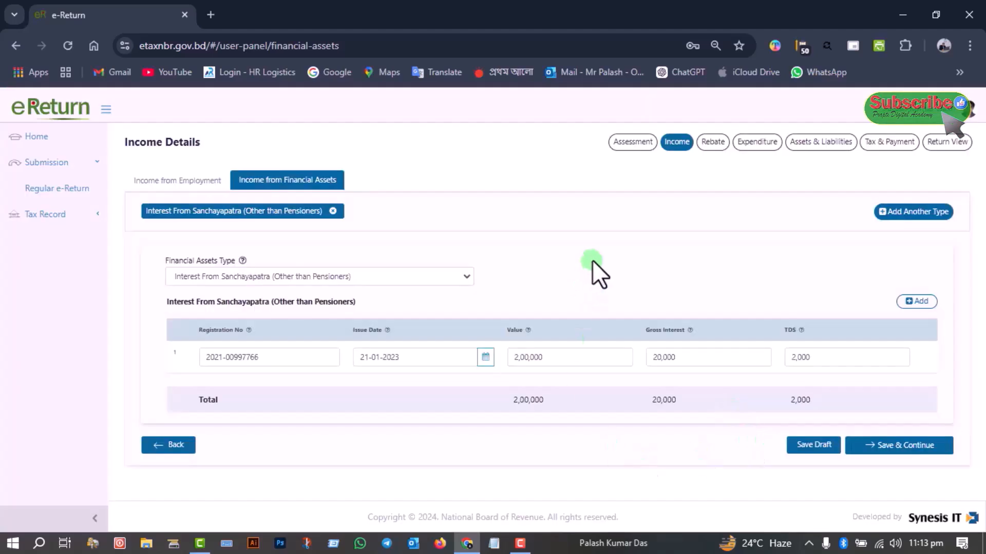
Return to Income from Employment, save the entries and continue to the Rebate section
{"action": "left_click", "coordinate": [203, 181]}
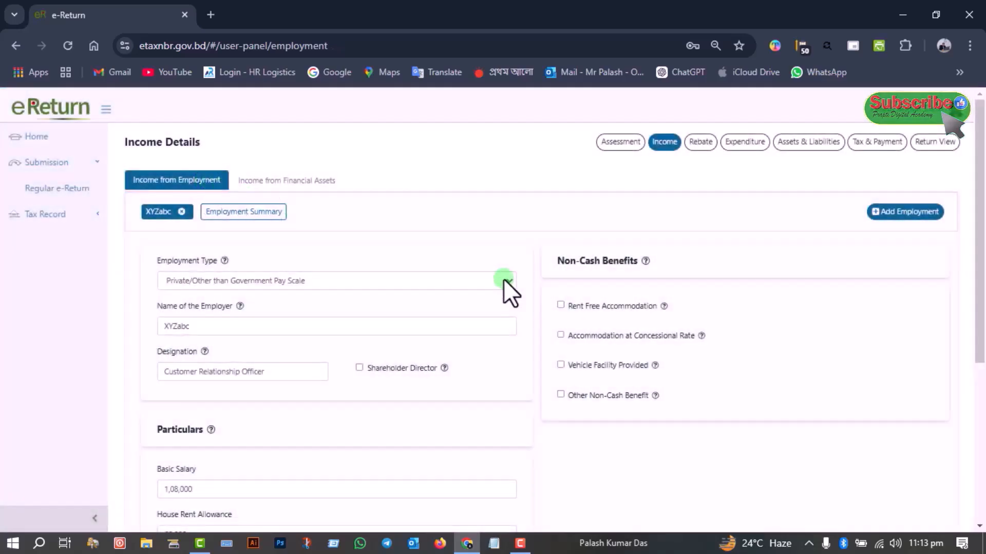
{"action": "scroll", "coordinate": [503, 278], "scroll_direction": "down", "scroll_amount": 5}
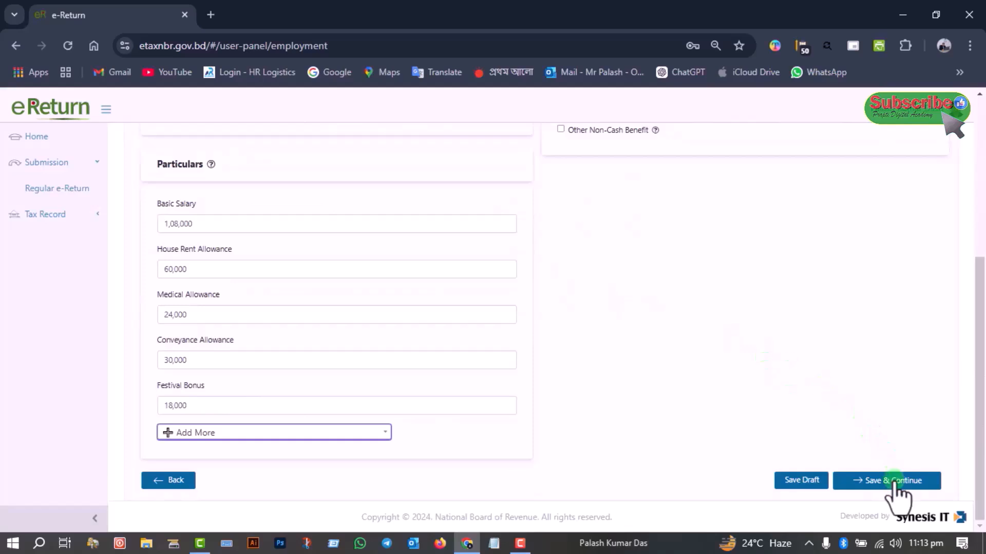
{"action": "left_click", "coordinate": [895, 482]}
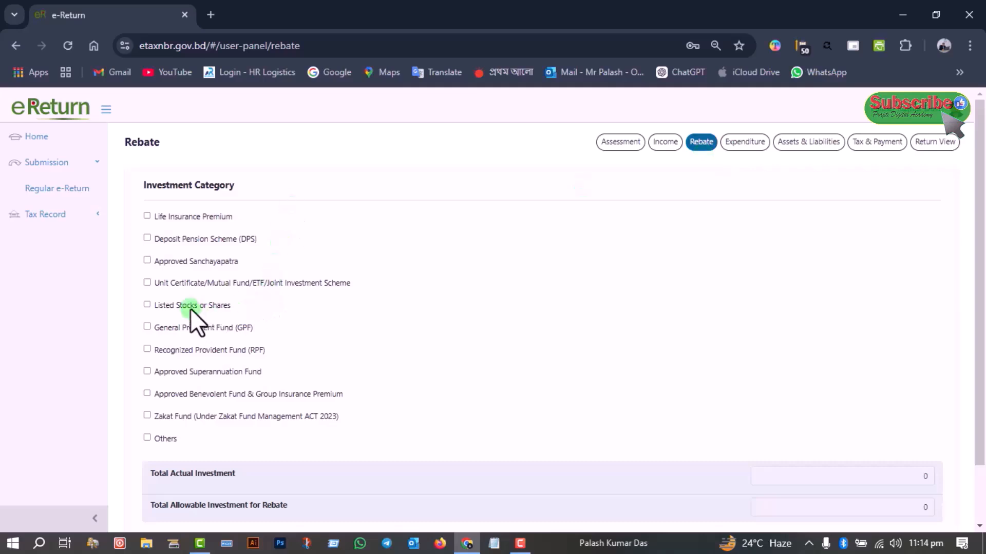
Add an Approved Sanchayapatra investment named 3 month profit-bearing Sanchayapatra and fill in its registration number
{"action": "left_click", "coordinate": [147, 260]}
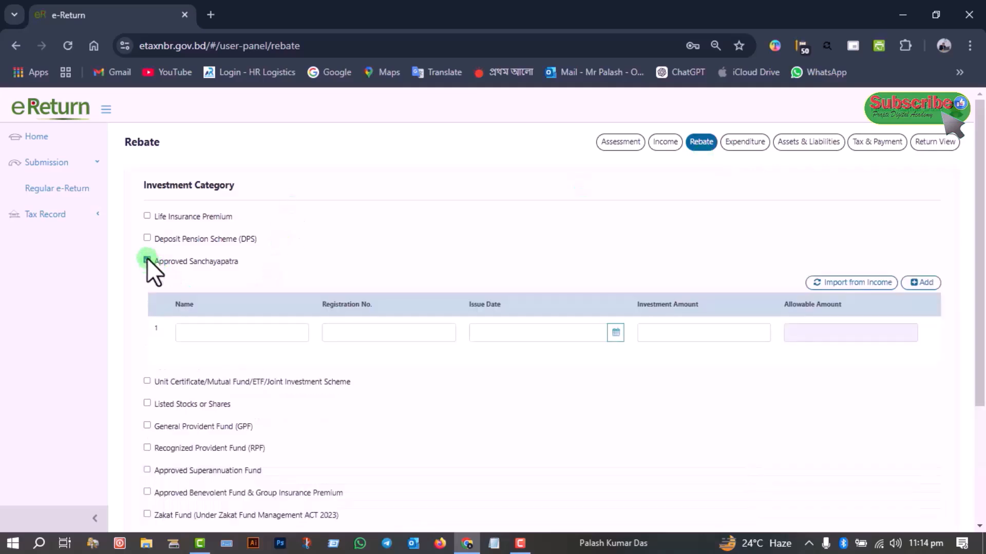
{"action": "left_click", "coordinate": [238, 332]}
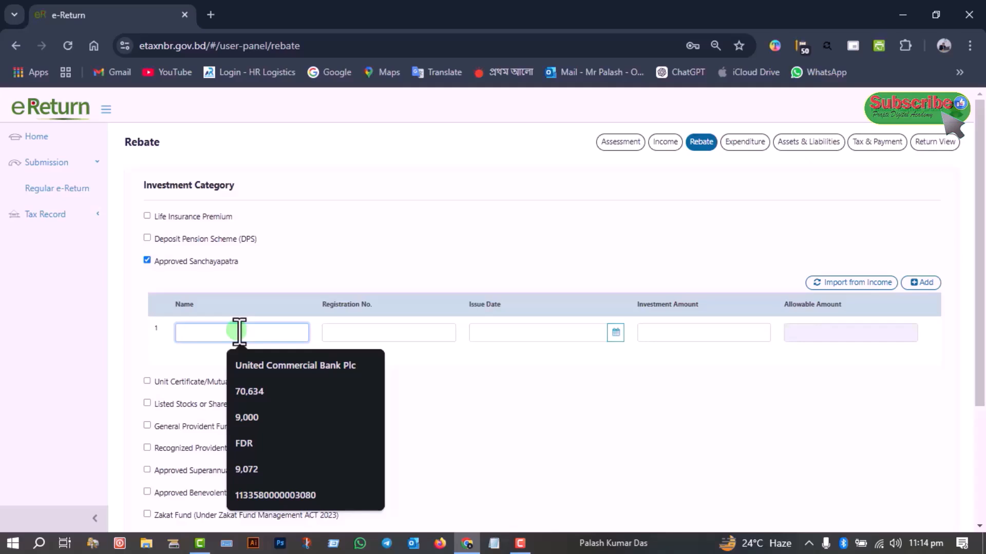
{"action": "key", "text": "Escape"}
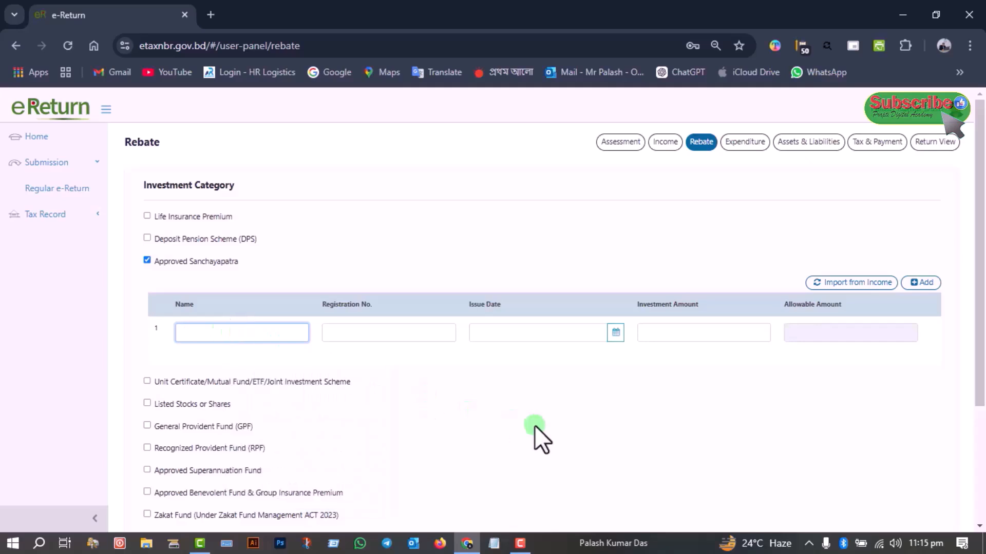
{"action": "key", "text": "ctrl+v"}
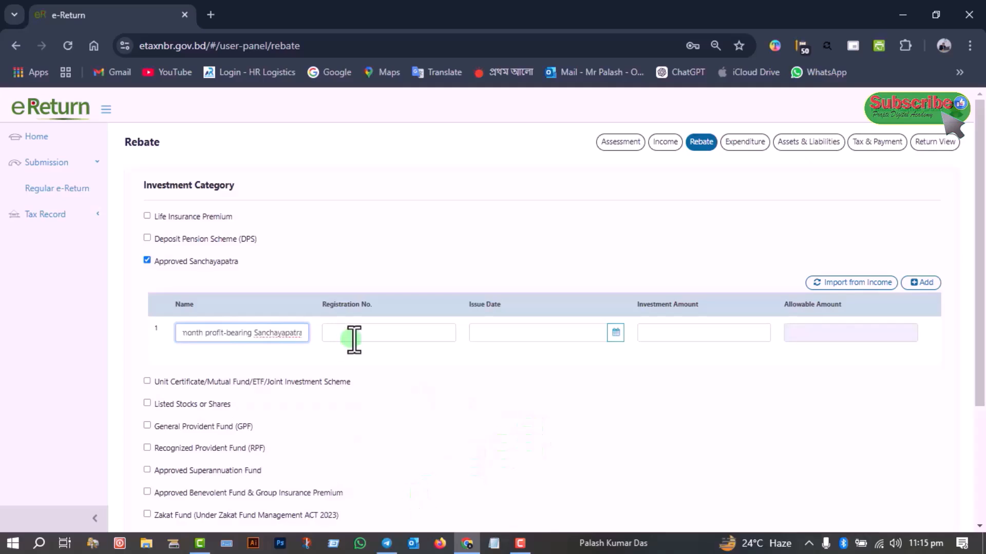
{"action": "left_click", "coordinate": [354, 334]}
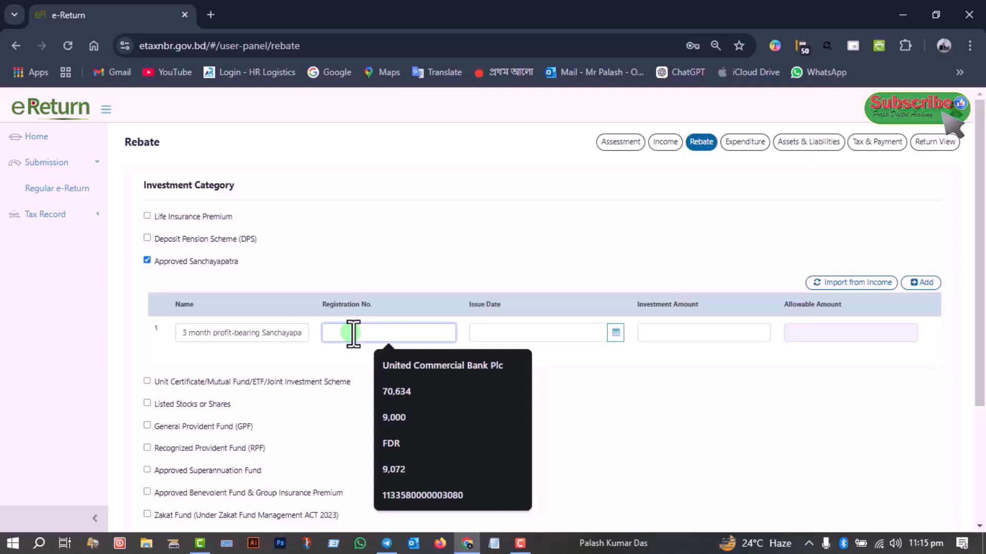
{"action": "key", "text": "ctrl+v"}
Enter the issue date 01-07-2023 and the investment amount 2,00,000 for the Approved Sanchayapatra
{"action": "left_click", "coordinate": [514, 334]}
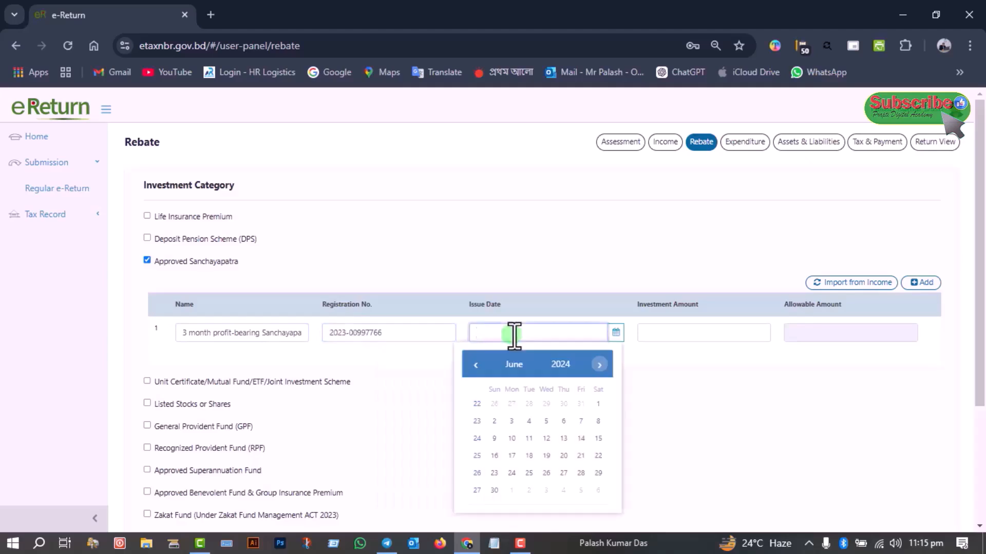
{"action": "type", "text": "01-07-2023"}
{"action": "left_click", "coordinate": [679, 334]}
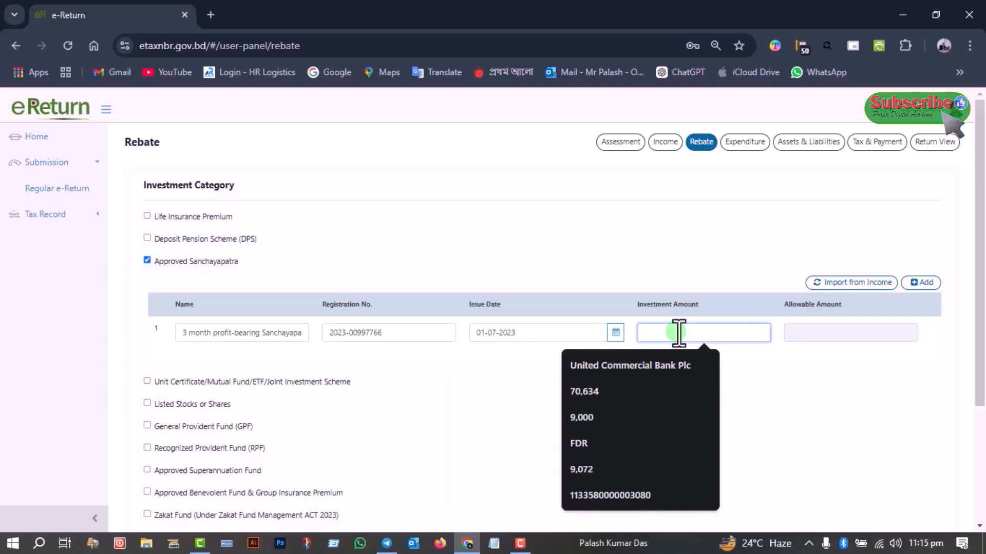
{"action": "type", "text": "2,00,000"}
{"action": "scroll", "coordinate": [430, 344], "scroll_direction": "down", "scroll_amount": 3}
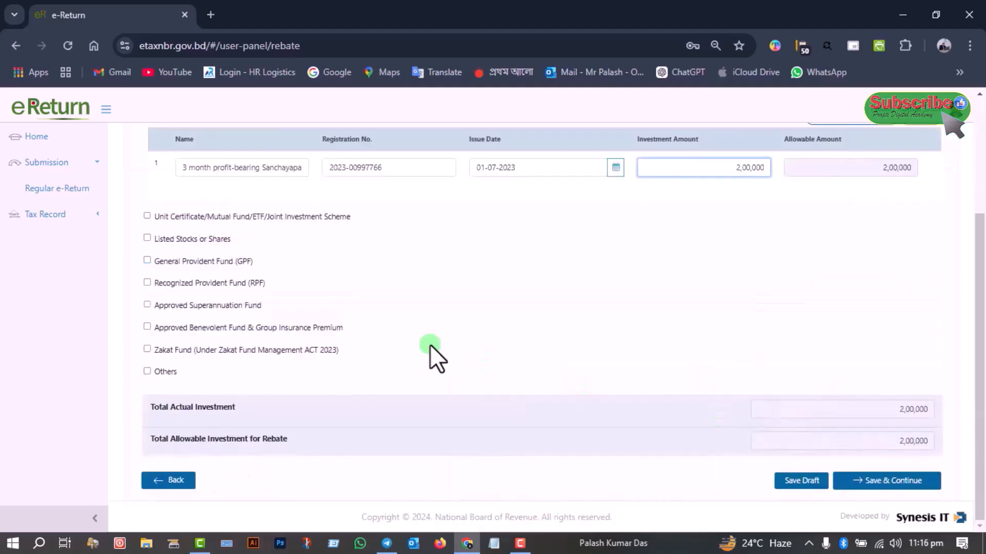
{"action": "scroll", "coordinate": [197, 249], "scroll_direction": "up", "scroll_amount": 3}
{"action": "left_click", "coordinate": [147, 238]}
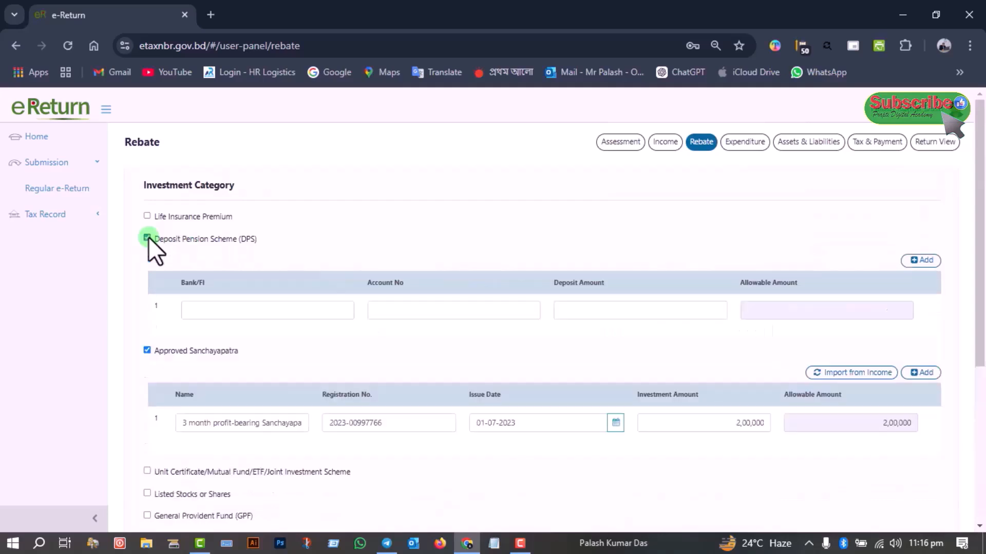
{"action": "left_click", "coordinate": [147, 238]}
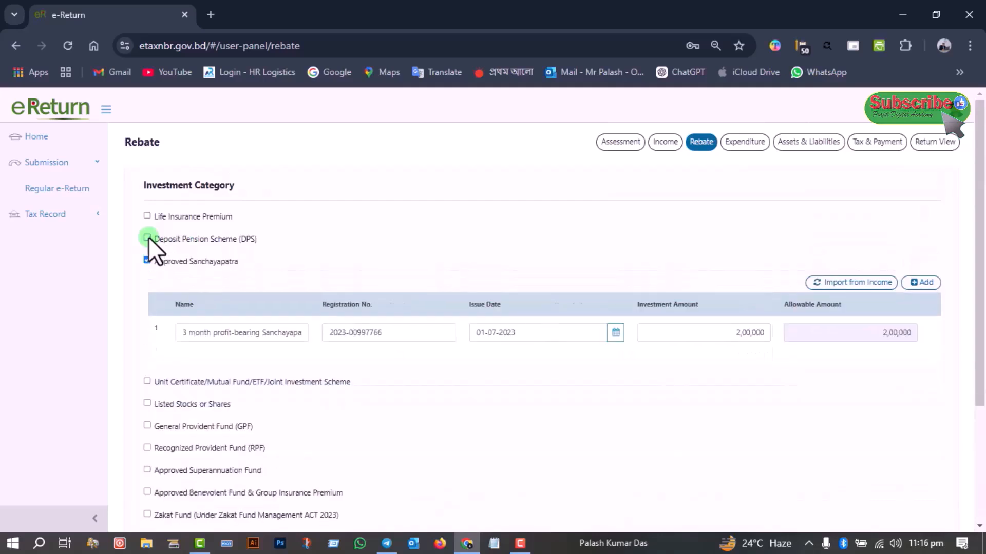
Check the completed rebate entries, save them and continue to the Expenditure section
{"action": "scroll", "coordinate": [436, 277], "scroll_direction": "down", "scroll_amount": 2}
{"action": "scroll", "coordinate": [435, 278], "scroll_direction": "down", "scroll_amount": 1}
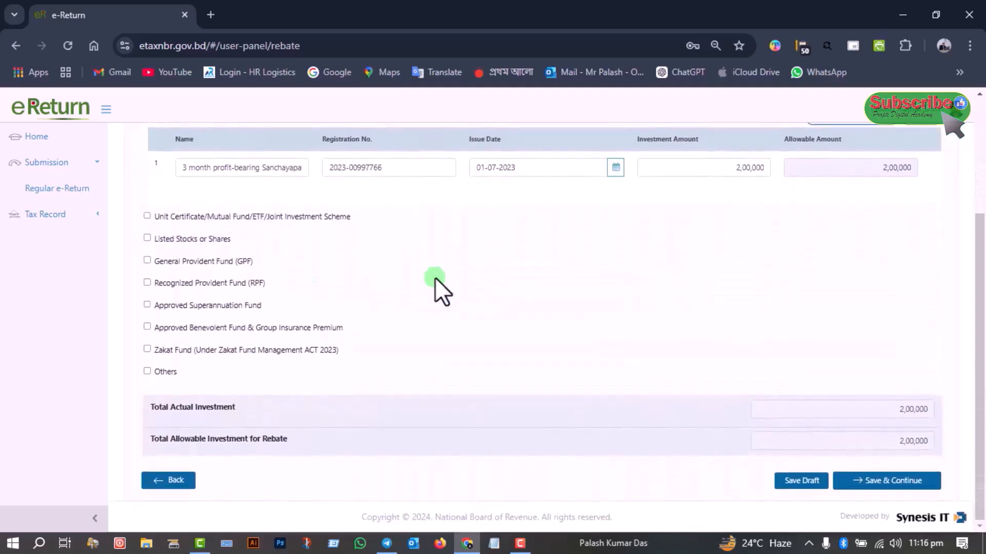
{"action": "scroll", "coordinate": [436, 278], "scroll_direction": "up", "scroll_amount": 3}
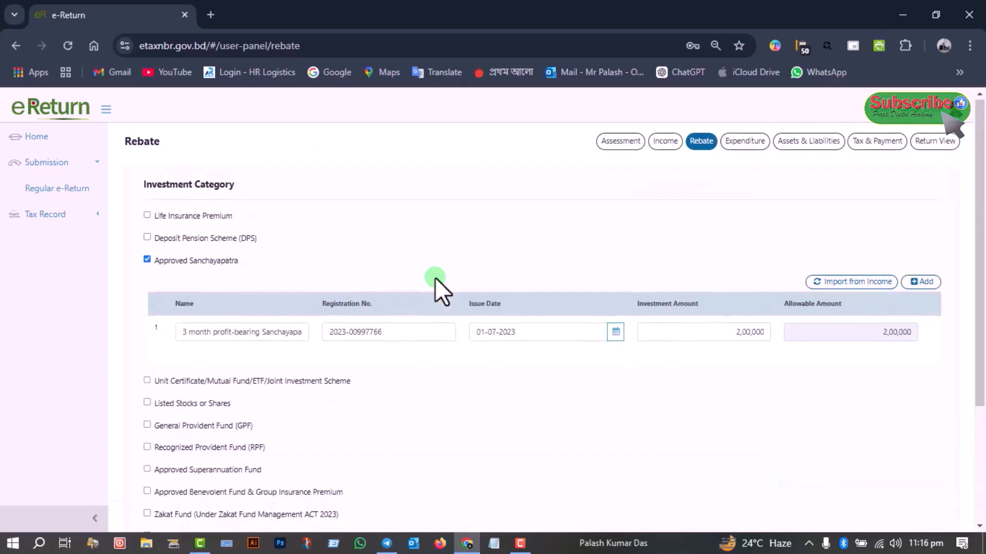
{"action": "scroll", "coordinate": [570, 436], "scroll_direction": "down", "scroll_amount": 3}
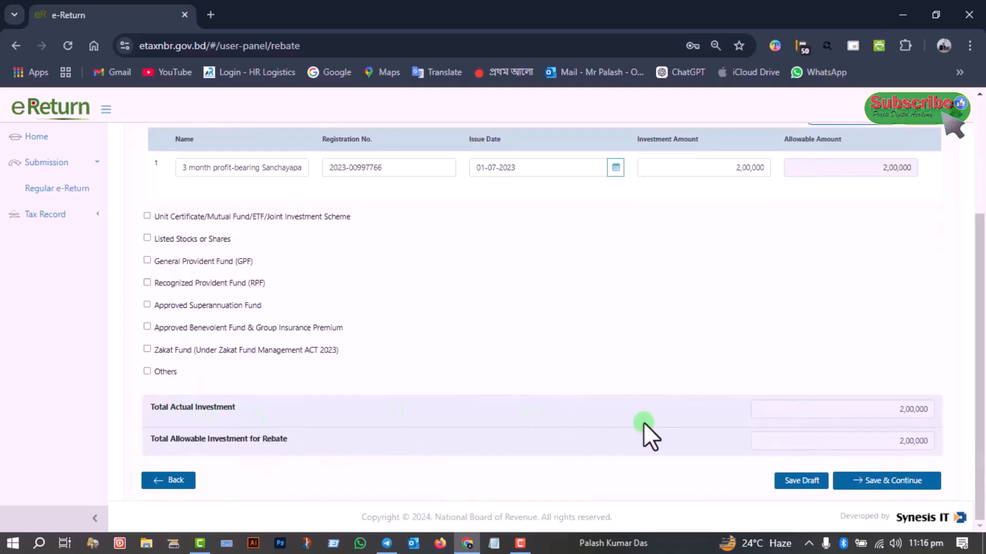
{"action": "left_click", "coordinate": [883, 481]}
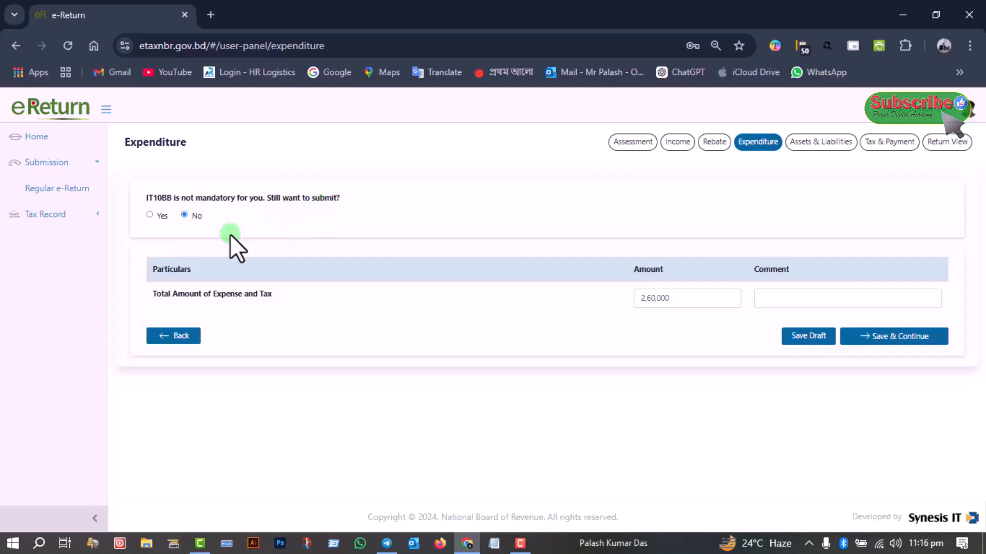
{"action": "left_click", "coordinate": [149, 215]}
{"action": "scroll", "coordinate": [392, 402], "scroll_direction": "down", "scroll_amount": 3}
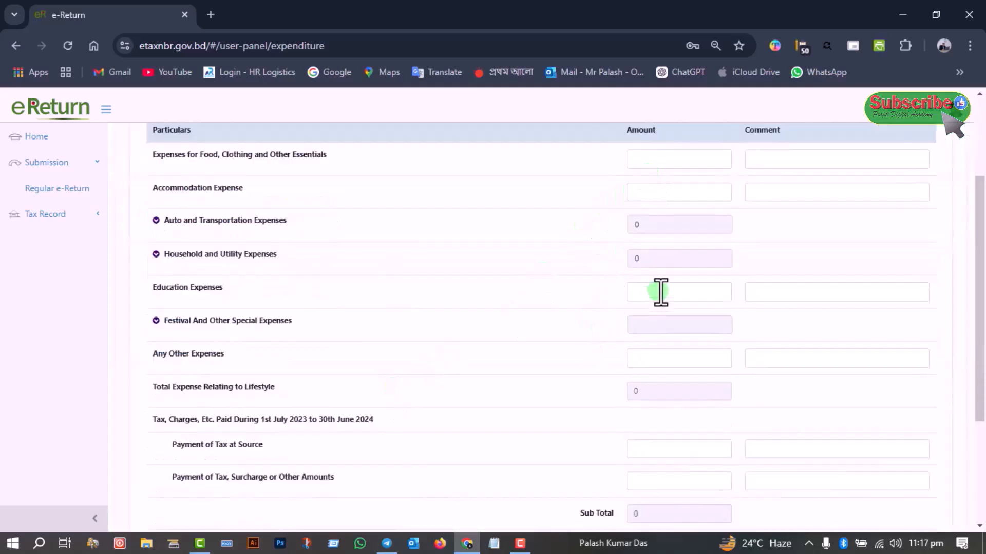
{"action": "scroll", "coordinate": [543, 286], "scroll_direction": "up", "scroll_amount": 3}
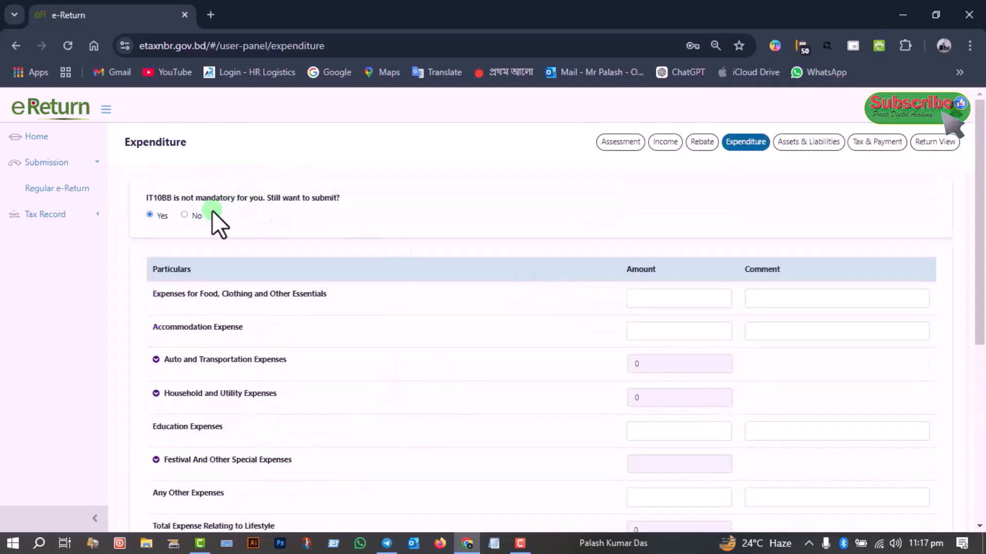
{"action": "left_click", "coordinate": [185, 215]}
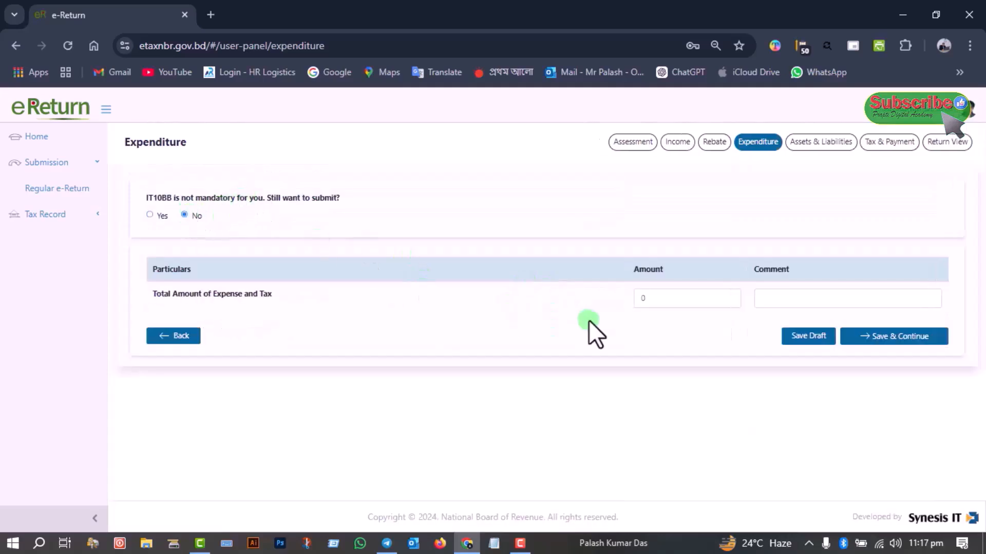
Set the Total Amount of Expense and Tax to 2,60,000, save it and continue to Assets & Liabilities
{"action": "left_click", "coordinate": [663, 299]}
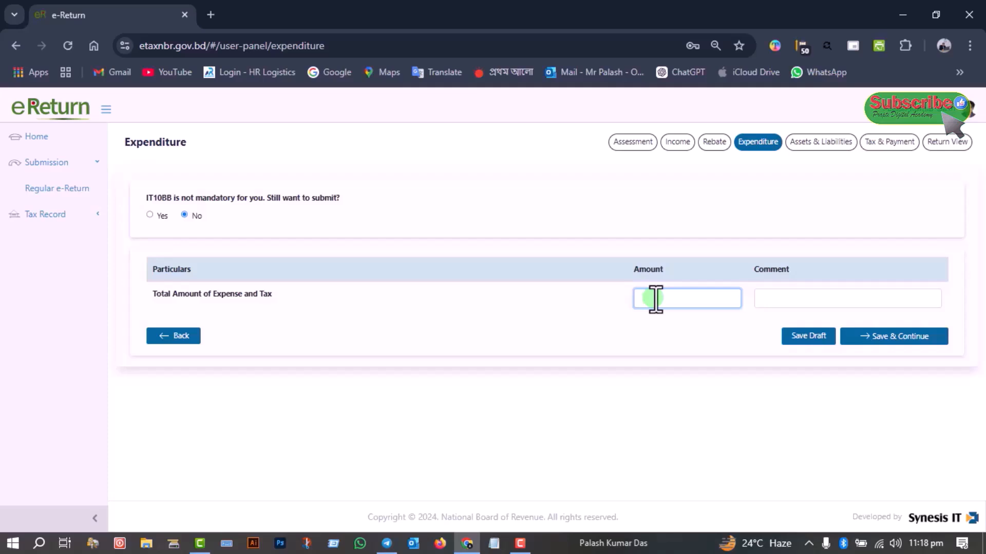
{"action": "type", "text": "260000"}
{"action": "left_click", "coordinate": [871, 338]}
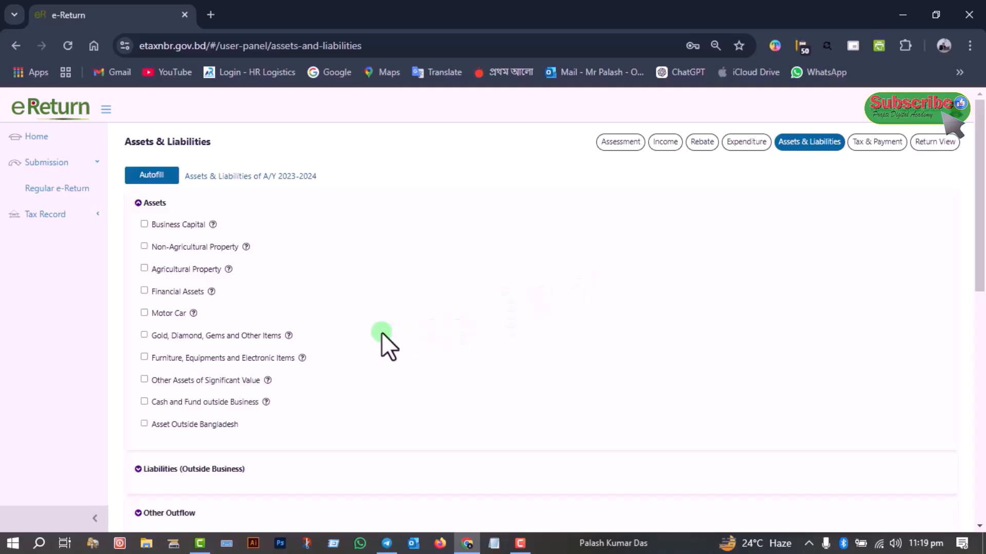
Declare a Sanchayapatra under Financial Assets with the type 3 month profit-bearing Sanchayapatra and fill in its registration number
{"action": "left_click", "coordinate": [144, 291]}
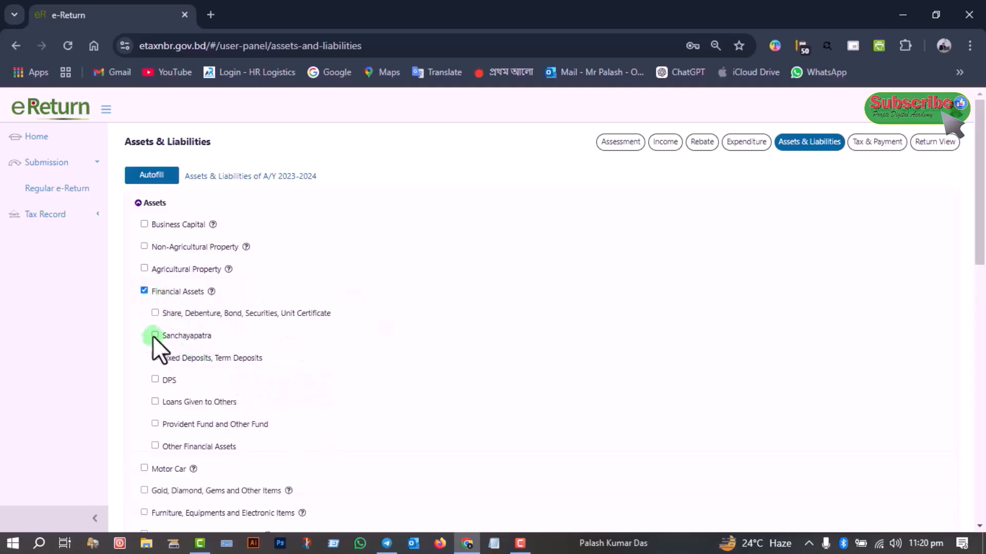
{"action": "left_click", "coordinate": [154, 335]}
{"action": "scroll", "coordinate": [437, 338], "scroll_direction": "down", "scroll_amount": 2}
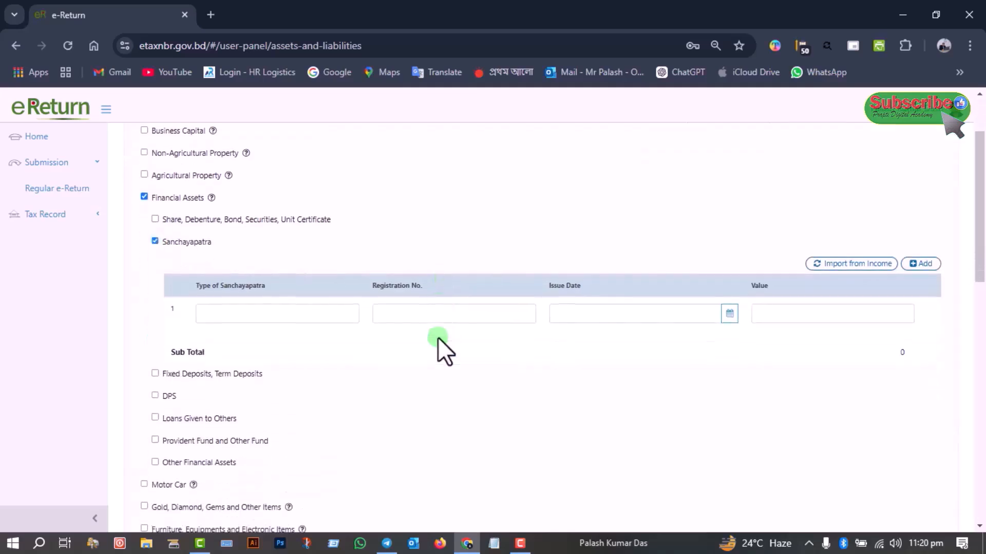
{"action": "left_click", "coordinate": [268, 296]}
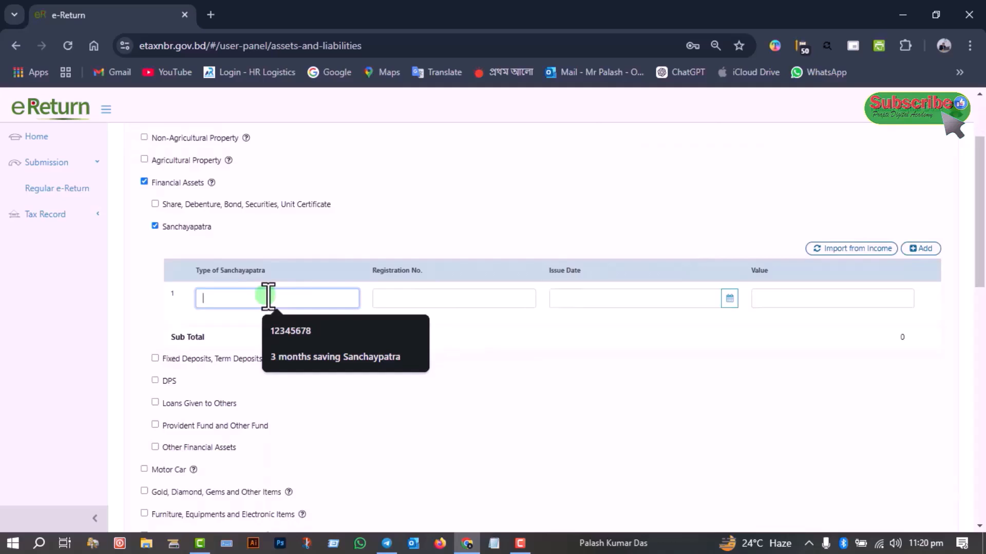
{"action": "type", "text": "3 month profit-bearing Sanchayapatra"}
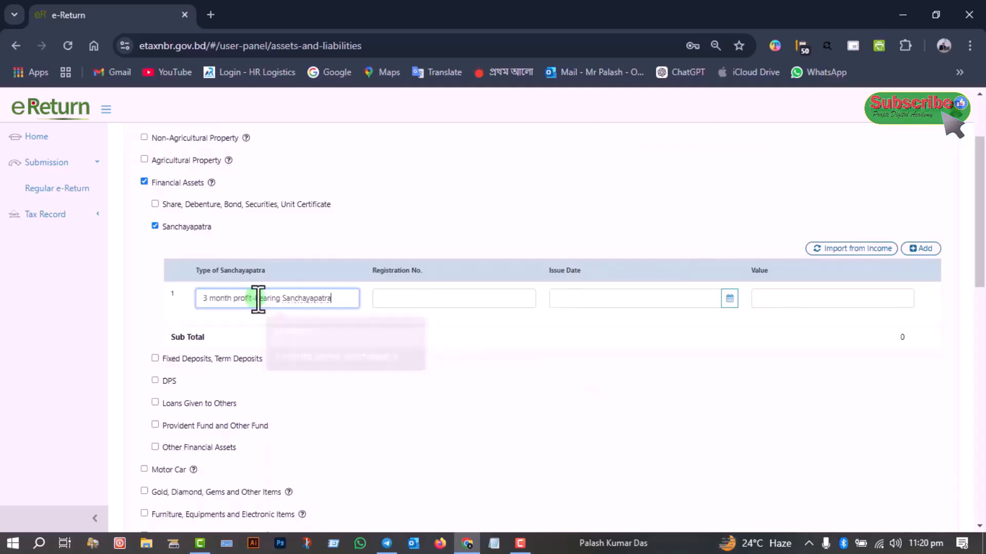
{"action": "left_click", "coordinate": [397, 298]}
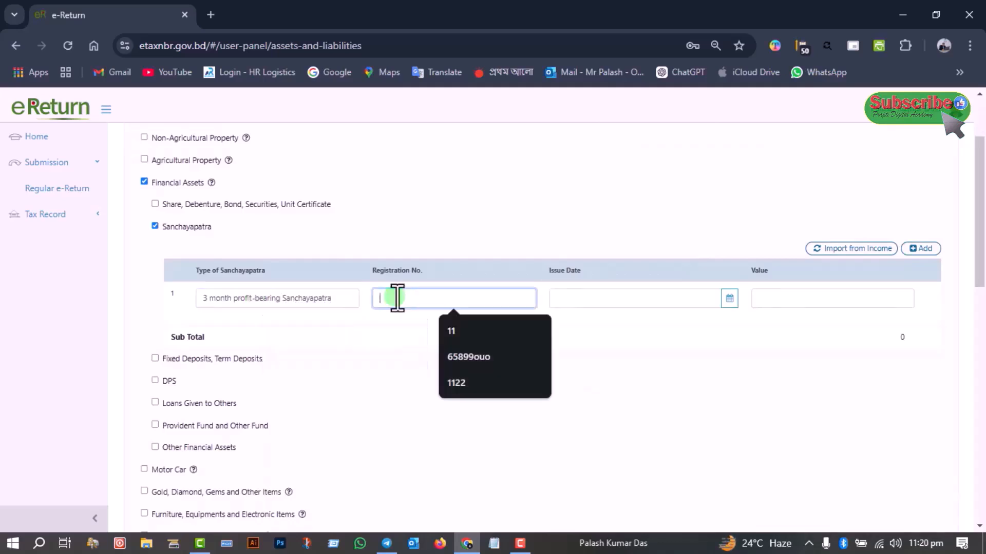
{"action": "key", "text": "ctrl+v"}
Set the declared Sanchayapatra's issue date to 21-01-2023 and its value to 2,00,000
{"action": "left_click", "coordinate": [569, 298]}
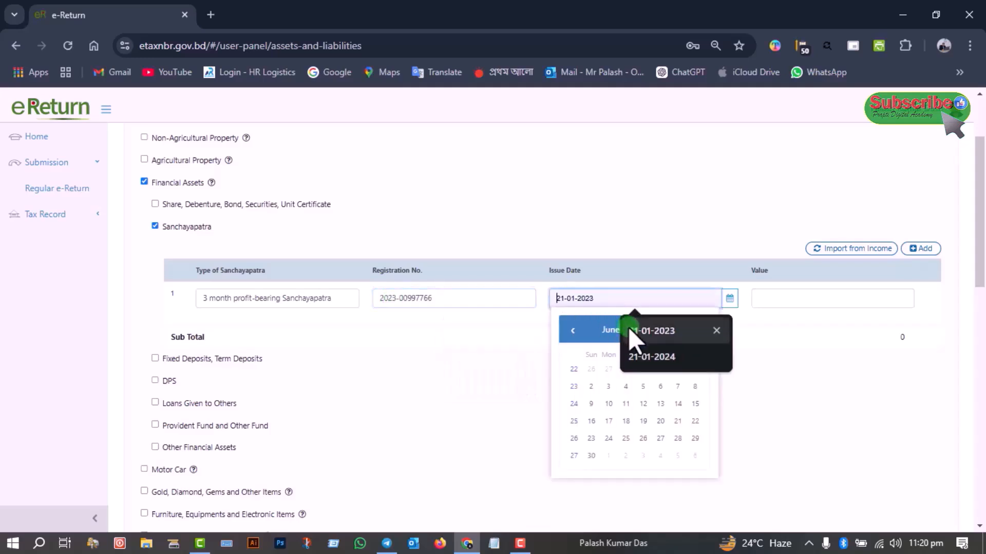
{"action": "left_click", "coordinate": [777, 297]}
{"action": "type", "text": "2,00,00"}
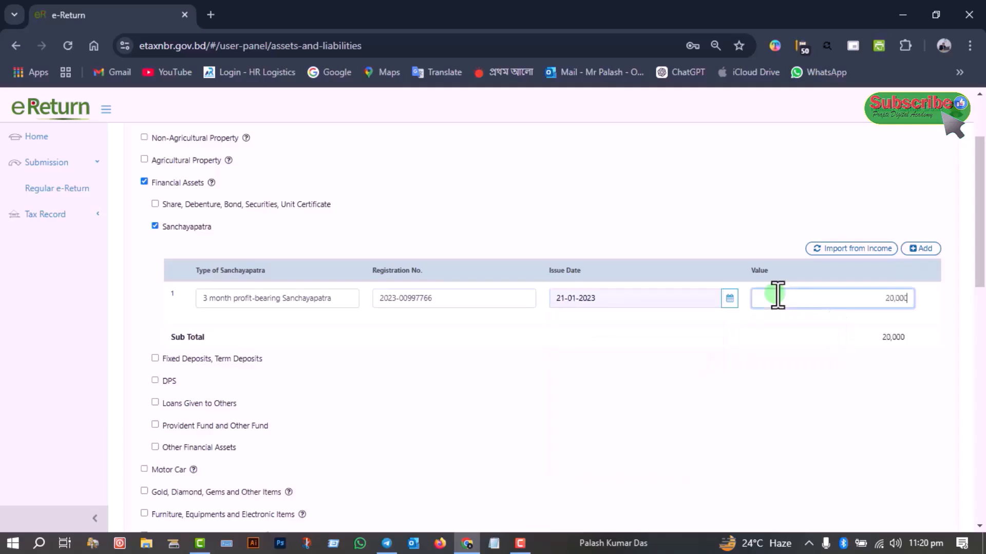
{"action": "type", "text": "0"}
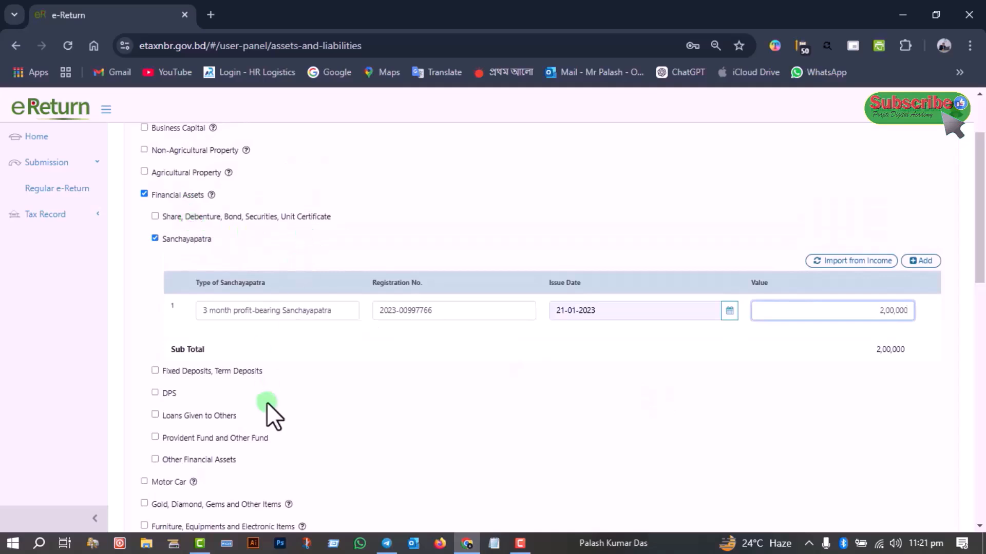
{"action": "left_click", "coordinate": [154, 371]}
{"action": "scroll", "coordinate": [497, 448], "scroll_direction": "down", "scroll_amount": 2}
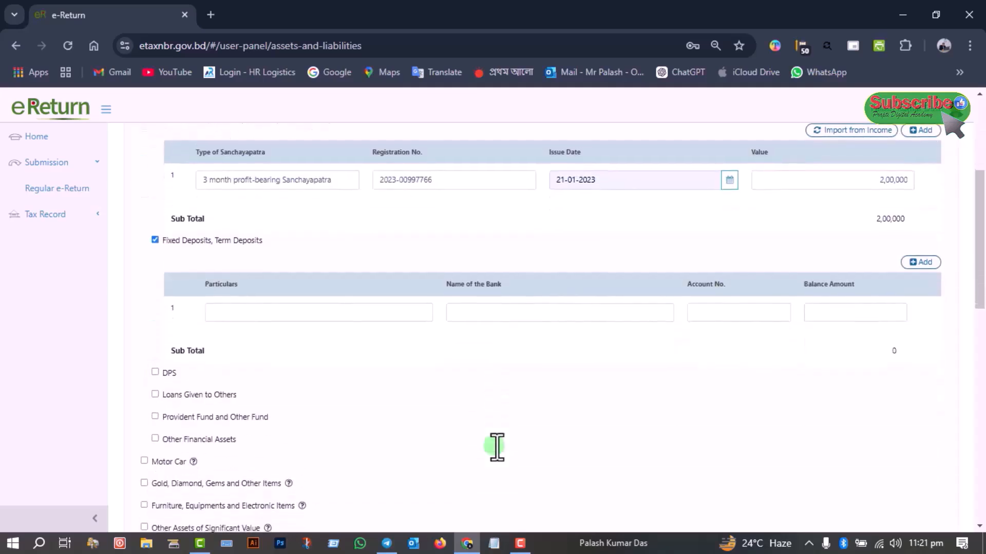
{"action": "left_click", "coordinate": [155, 371]}
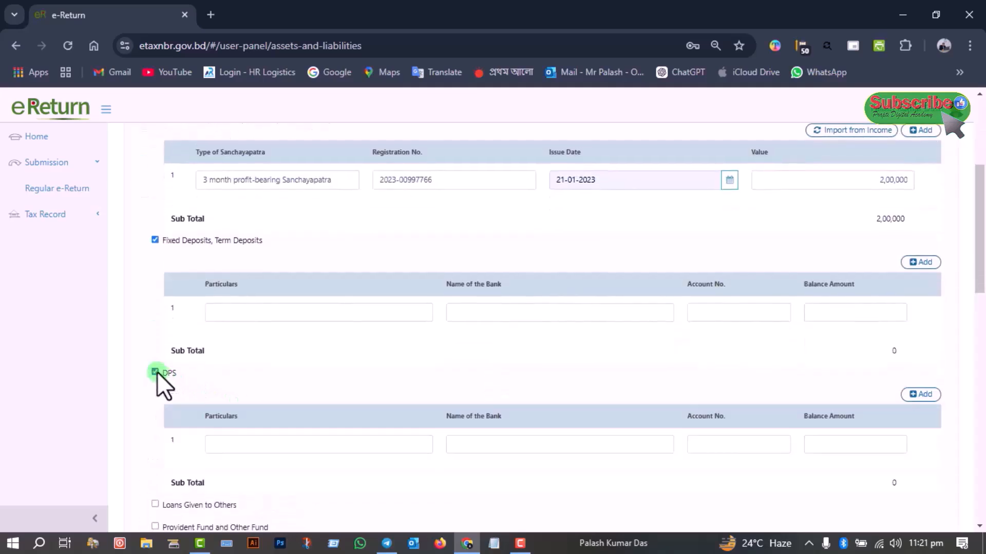
{"action": "left_click", "coordinate": [155, 372]}
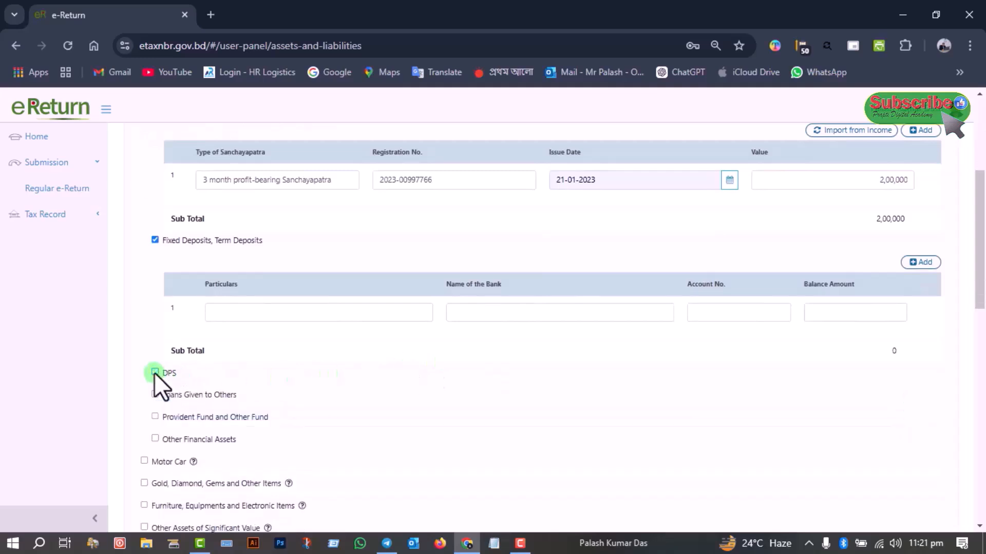
{"action": "left_click", "coordinate": [155, 240]}
{"action": "scroll", "coordinate": [178, 322], "scroll_direction": "down", "scroll_amount": 1}
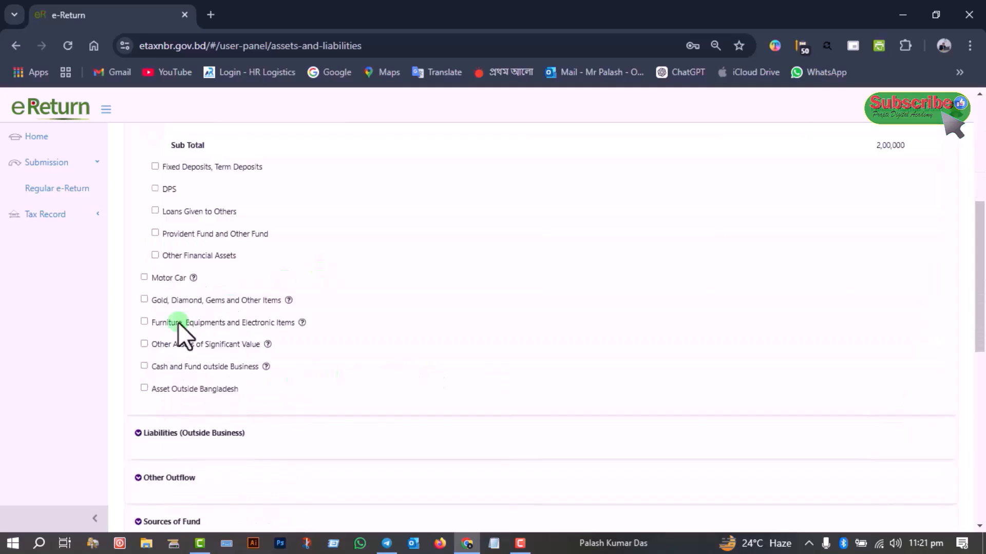
{"action": "left_click", "coordinate": [144, 322]}
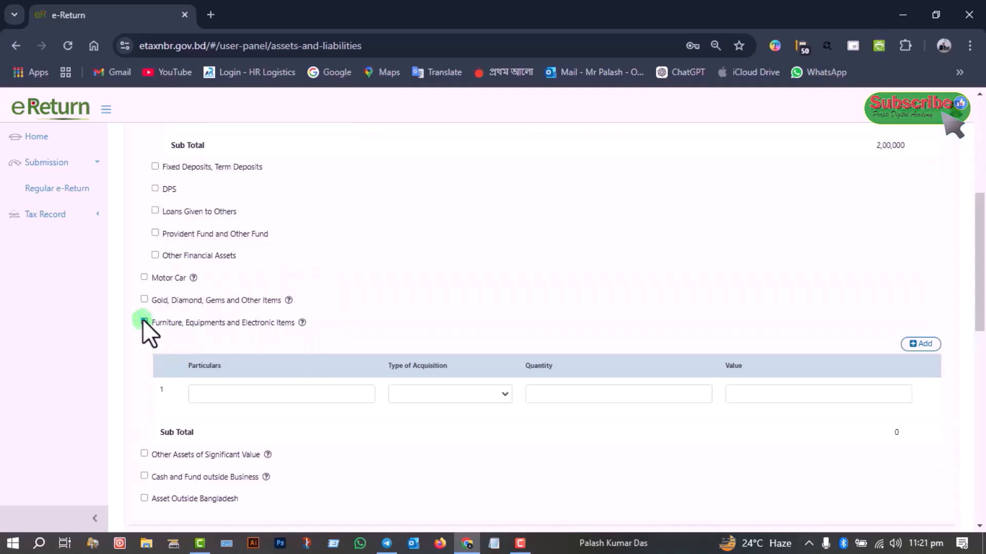
{"action": "left_click", "coordinate": [143, 320]}
{"action": "left_click", "coordinate": [144, 298]}
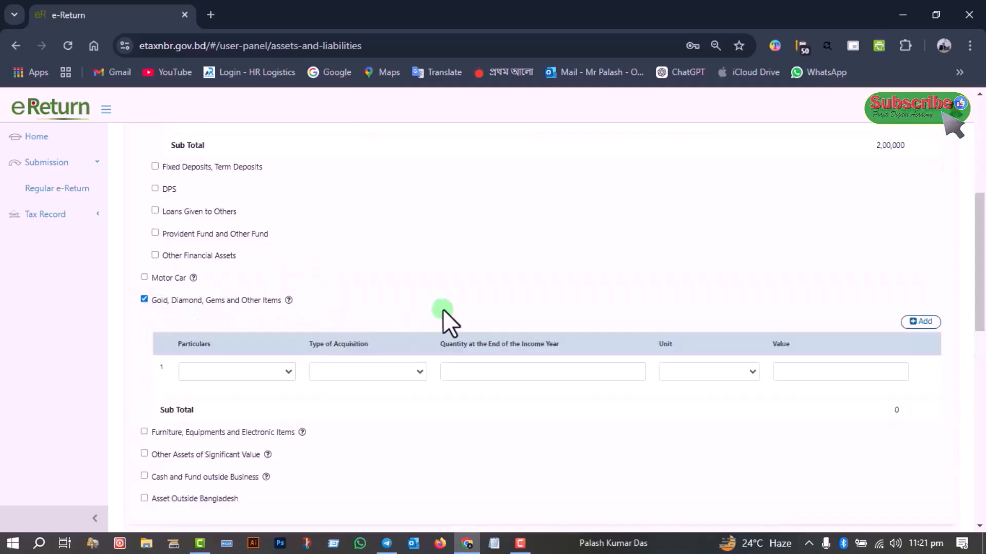
{"action": "left_click", "coordinate": [145, 298]}
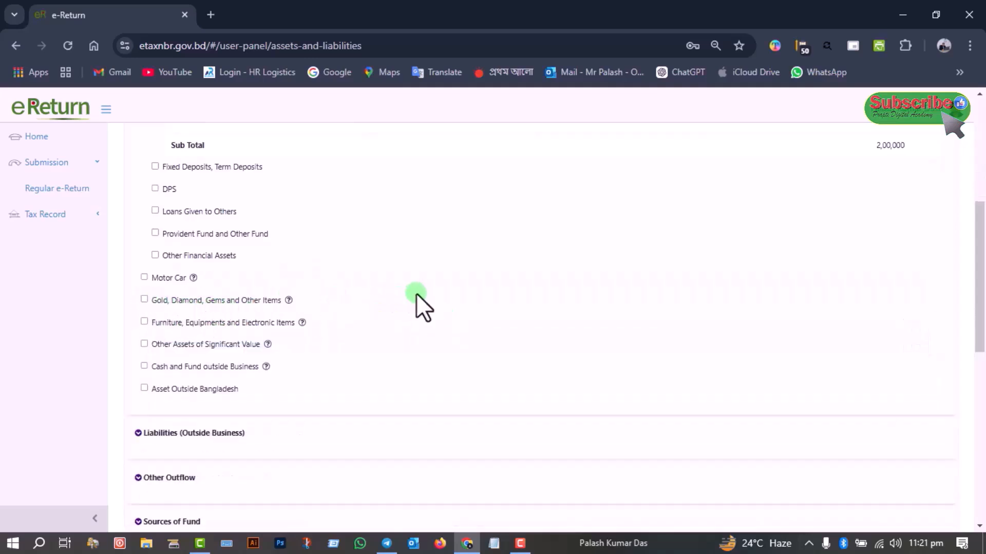
{"action": "scroll", "coordinate": [416, 293], "scroll_direction": "down", "scroll_amount": 1}
{"action": "scroll", "coordinate": [416, 308], "scroll_direction": "down", "scroll_amount": 2}
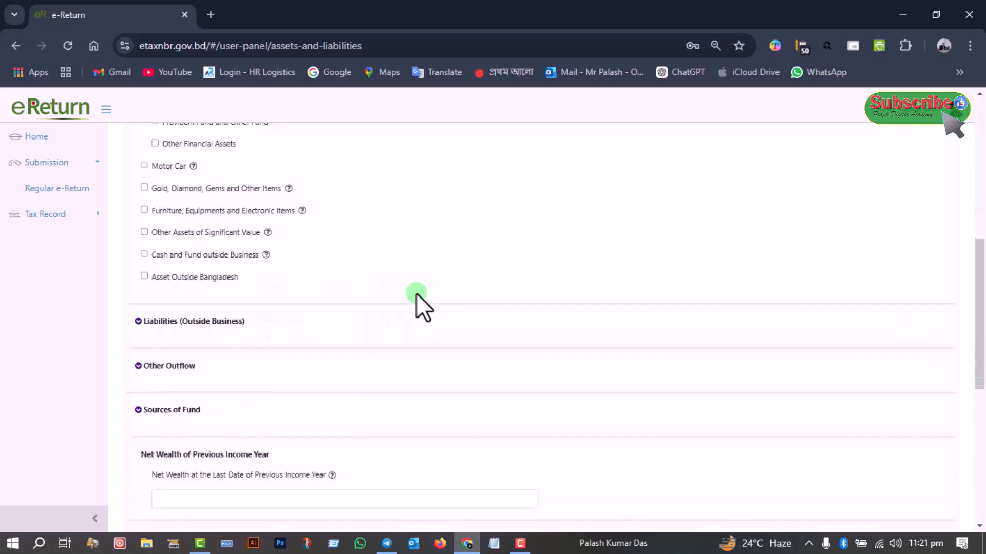
Review the declared Sanchayapatra and the remaining asset categories, and expand Other Outflow to check the Annual Living Expense
{"action": "scroll", "coordinate": [416, 294], "scroll_direction": "up", "scroll_amount": 6}
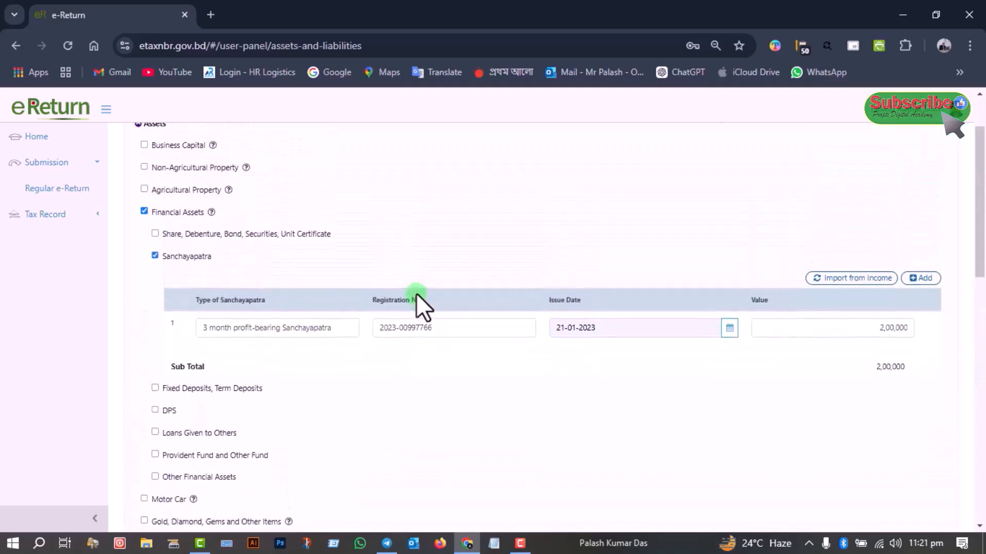
{"action": "scroll", "coordinate": [416, 293], "scroll_direction": "down", "scroll_amount": 3}
{"action": "scroll", "coordinate": [416, 294], "scroll_direction": "up", "scroll_amount": 5}
{"action": "scroll", "coordinate": [416, 294], "scroll_direction": "down", "scroll_amount": 2}
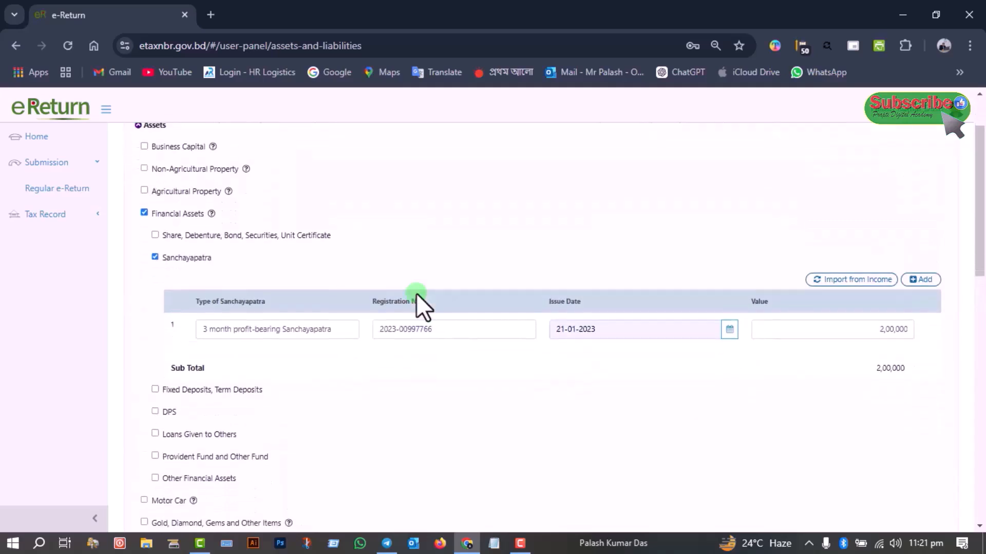
{"action": "scroll", "coordinate": [416, 294], "scroll_direction": "down", "scroll_amount": 7}
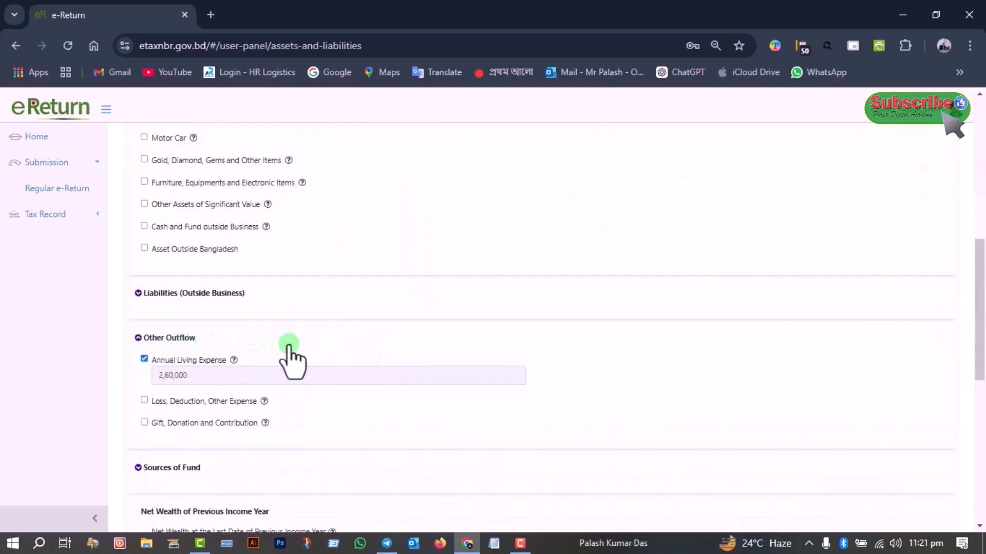
{"action": "scroll", "coordinate": [289, 359], "scroll_direction": "down", "scroll_amount": 1}
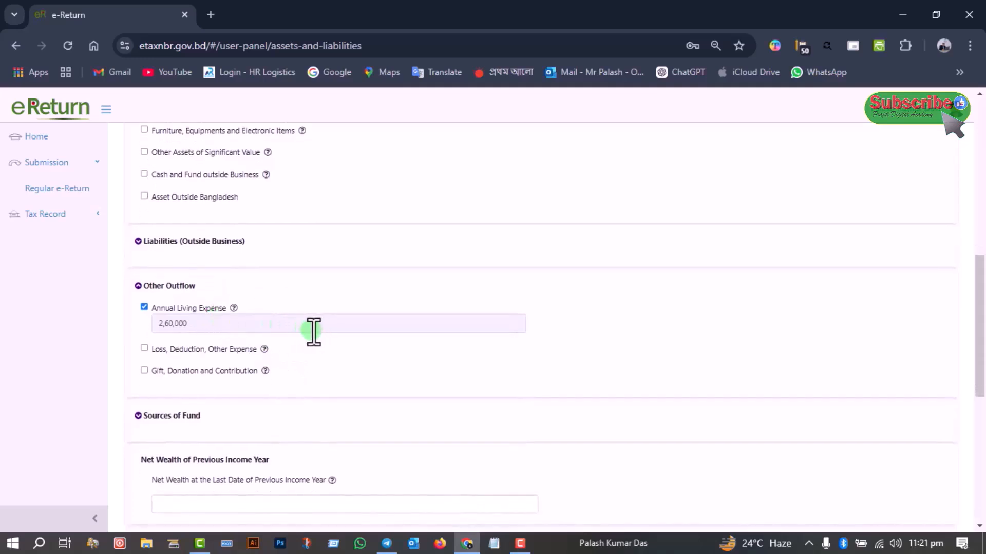
Expand Sources of Fund and check the Income Shown in the Return and the Tax Exempted Income and Allowances
{"action": "scroll", "coordinate": [313, 331], "scroll_direction": "down", "scroll_amount": 3}
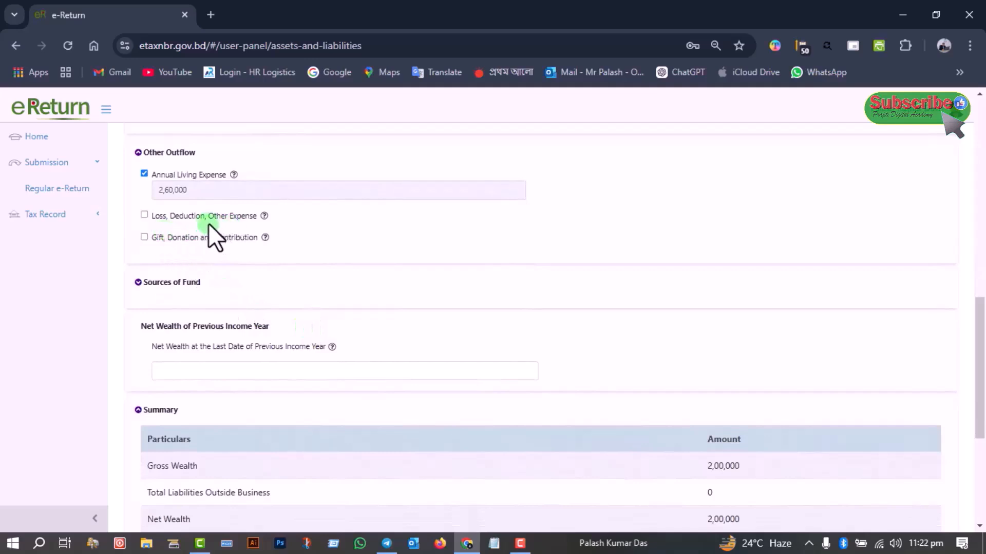
{"action": "left_click", "coordinate": [138, 282]}
{"action": "left_click", "coordinate": [208, 322]}
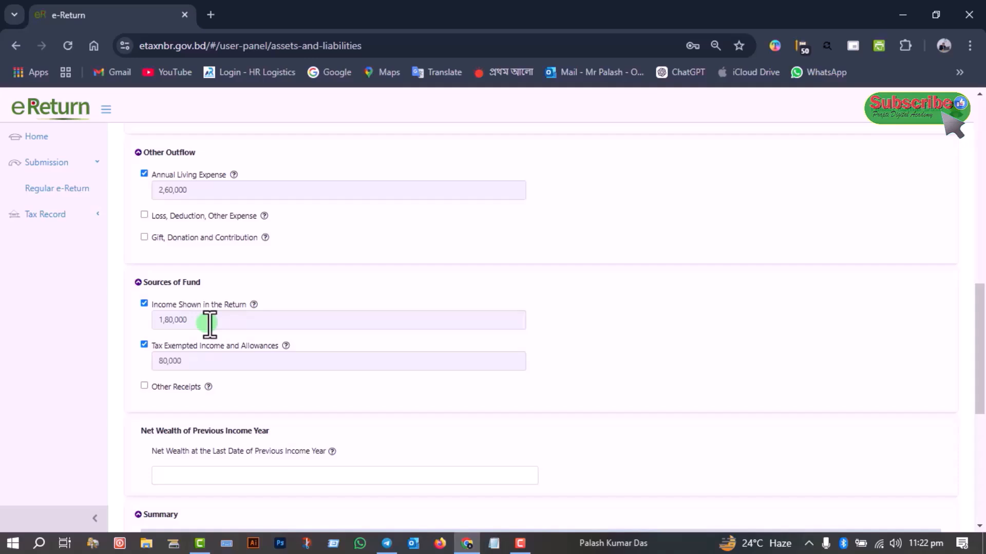
{"action": "scroll", "coordinate": [201, 369], "scroll_direction": "down", "scroll_amount": 1}
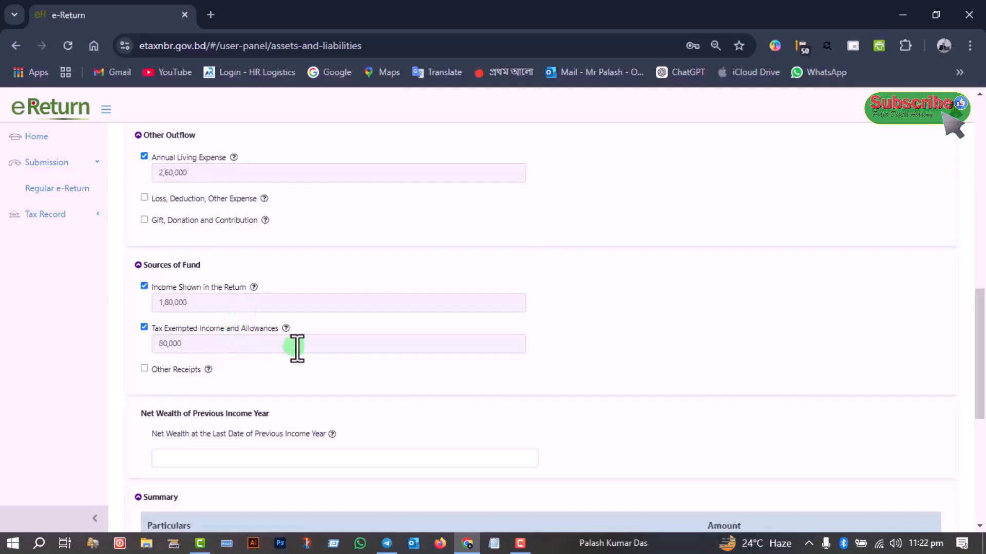
{"action": "scroll", "coordinate": [294, 345], "scroll_direction": "down", "scroll_amount": 3}
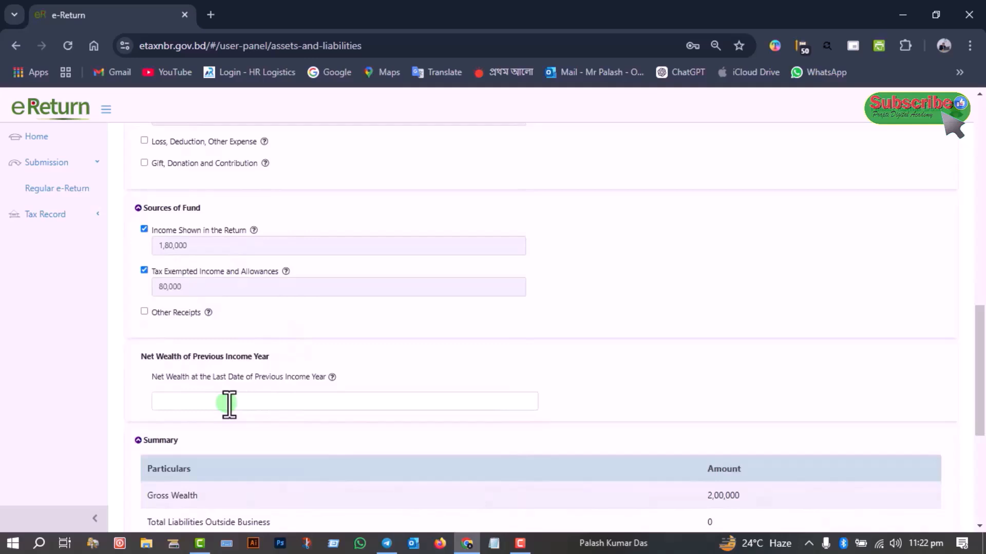
Set the Net Wealth at the Last Date of Previous Income Year to 2,00,000
{"action": "scroll", "coordinate": [229, 404], "scroll_direction": "down", "scroll_amount": 5}
{"action": "scroll", "coordinate": [229, 404], "scroll_direction": "up", "scroll_amount": 3}
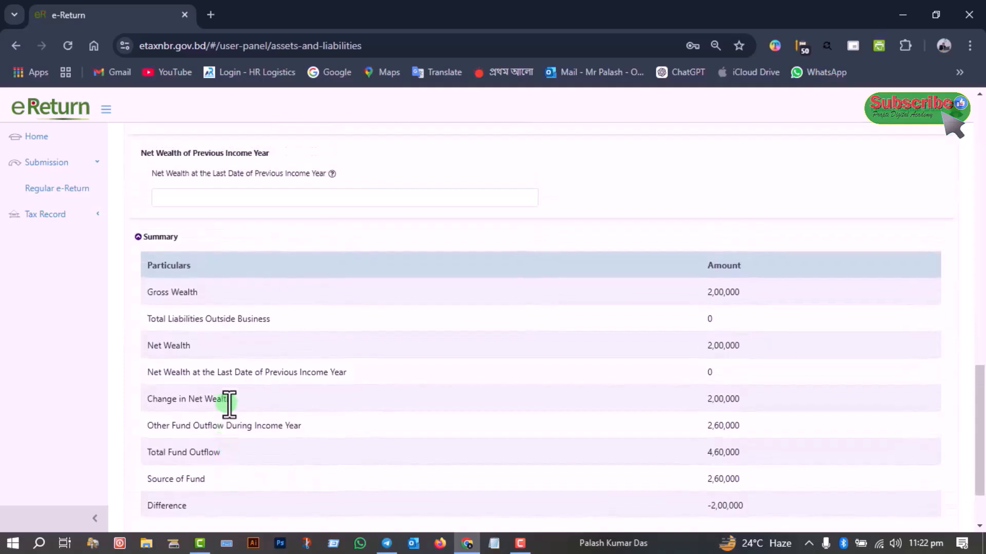
{"action": "left_click", "coordinate": [182, 288]}
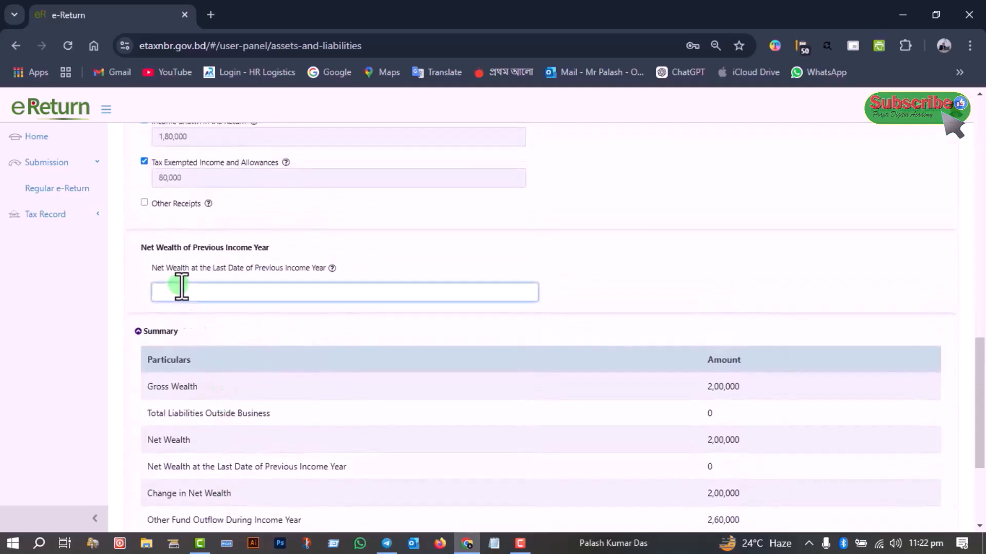
{"action": "type", "text": "2,00,000"}
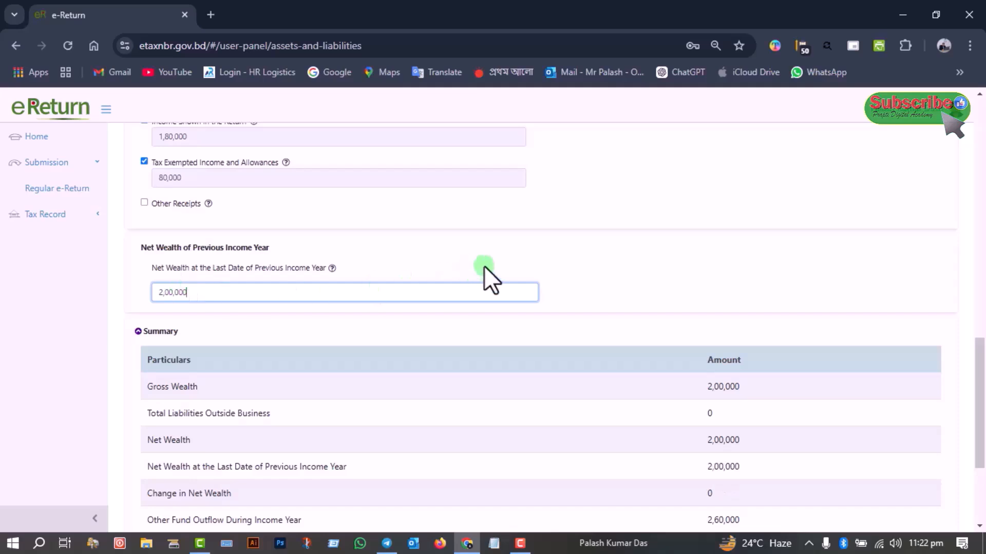
Check the wealth summary down to the Difference row, save the section and continue to Tax & Payment
{"action": "scroll", "coordinate": [494, 260], "scroll_direction": "down", "scroll_amount": 2}
{"action": "scroll", "coordinate": [494, 260], "scroll_direction": "down", "scroll_amount": 3}
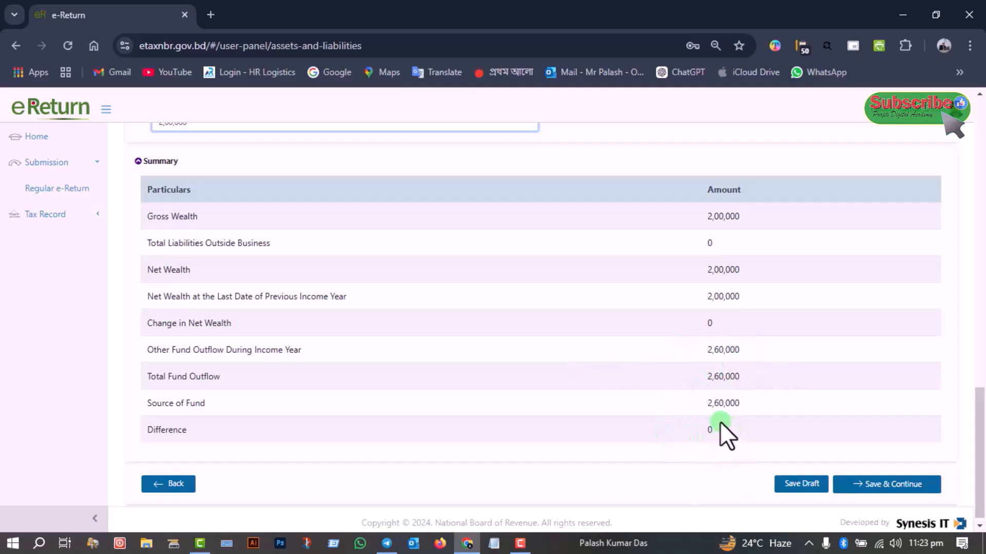
{"action": "scroll", "coordinate": [721, 423], "scroll_direction": "up", "scroll_amount": 2}
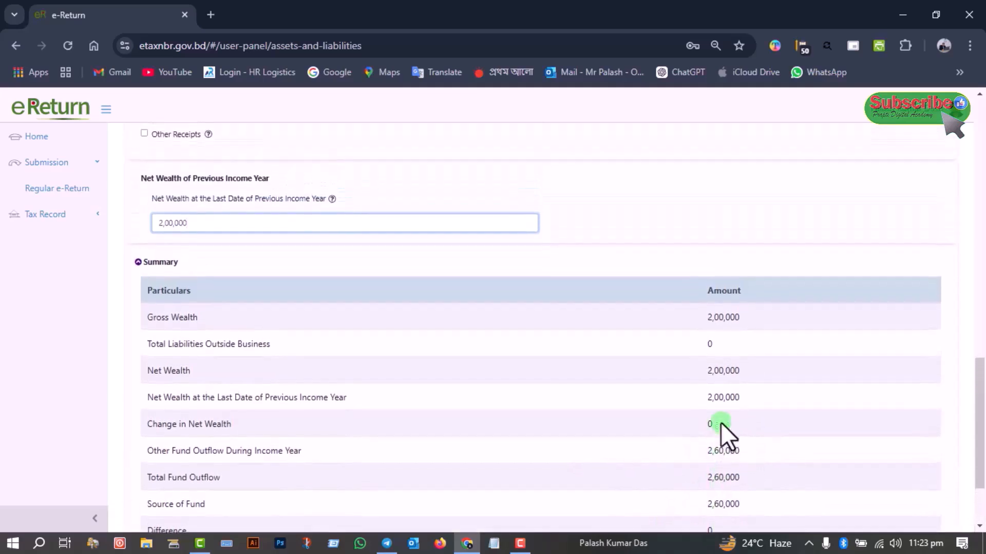
{"action": "scroll", "coordinate": [721, 424], "scroll_direction": "down", "scroll_amount": 2}
{"action": "scroll", "coordinate": [720, 424], "scroll_direction": "up", "scroll_amount": 2}
{"action": "scroll", "coordinate": [720, 424], "scroll_direction": "down", "scroll_amount": 2}
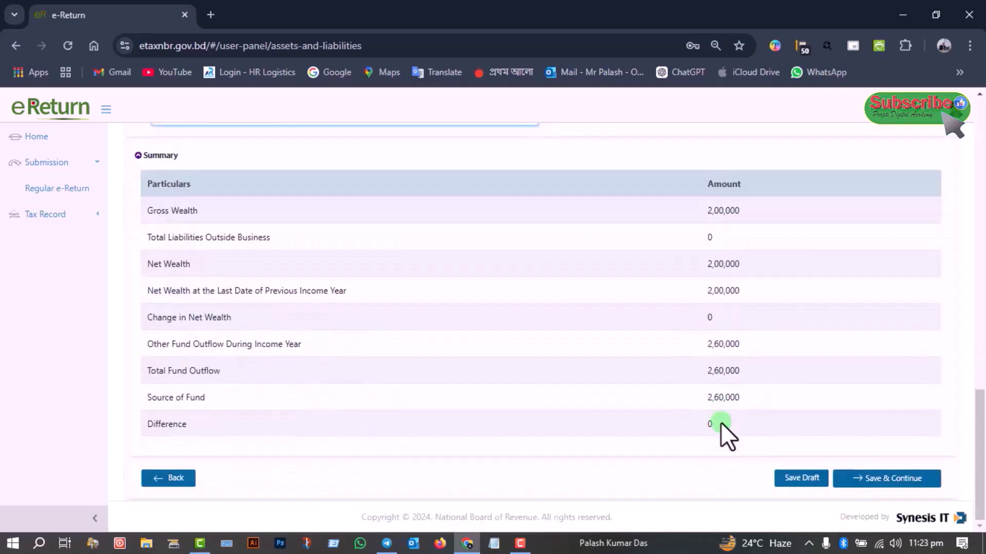
{"action": "left_click", "coordinate": [894, 478]}
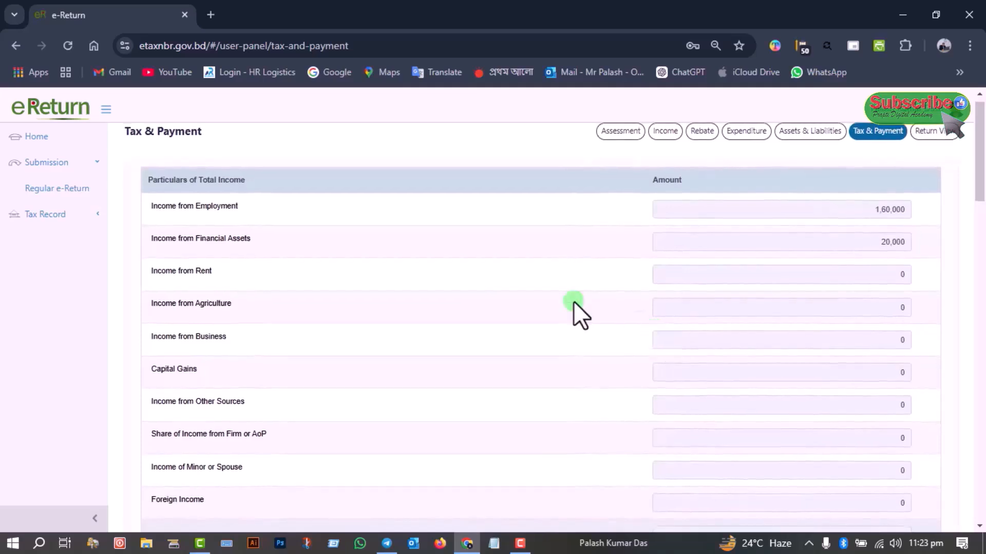
Review the Particulars of Total Income, including the total and tax-exempted income
{"action": "scroll", "coordinate": [437, 291], "scroll_direction": "down", "scroll_amount": 3}
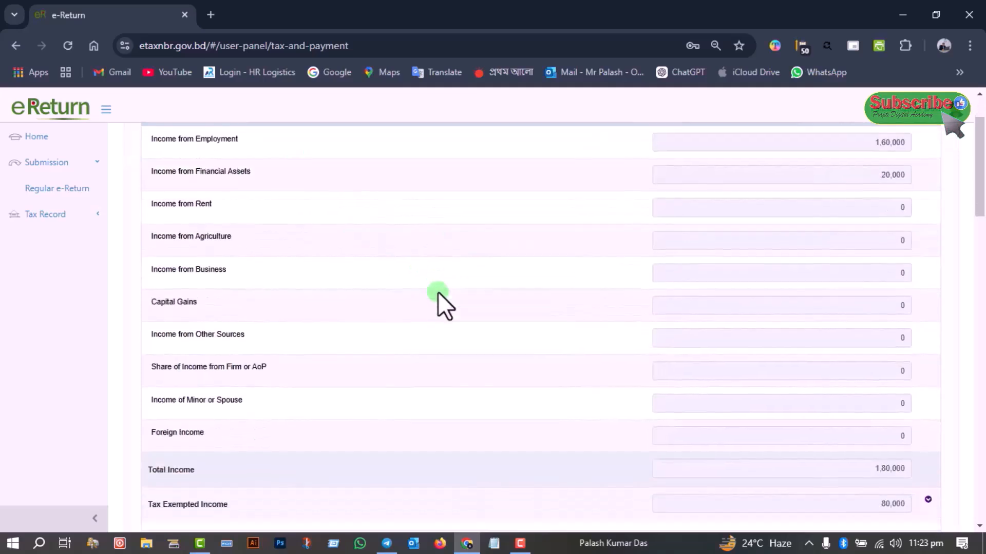
{"action": "scroll", "coordinate": [437, 291], "scroll_direction": "up", "scroll_amount": 3}
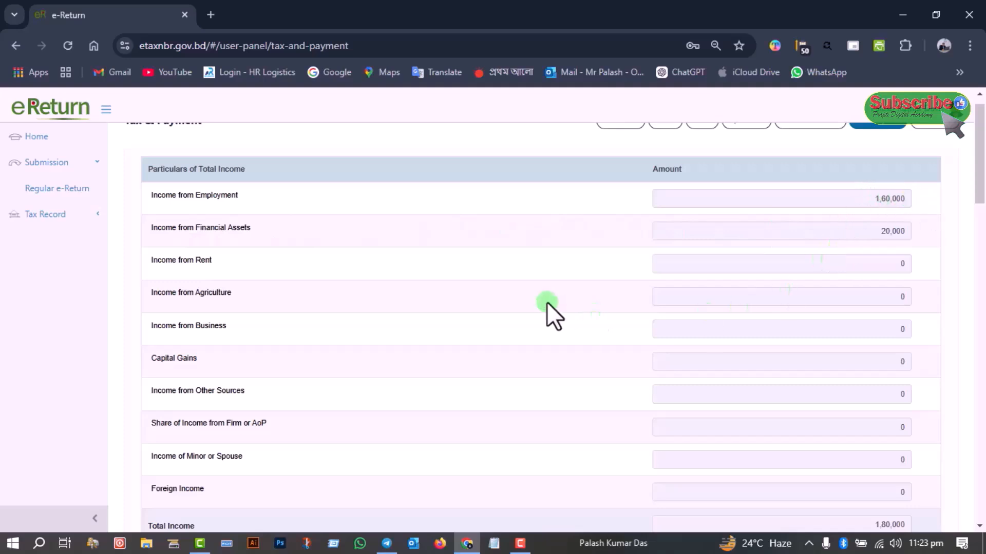
{"action": "scroll", "coordinate": [547, 302], "scroll_direction": "down", "scroll_amount": 3}
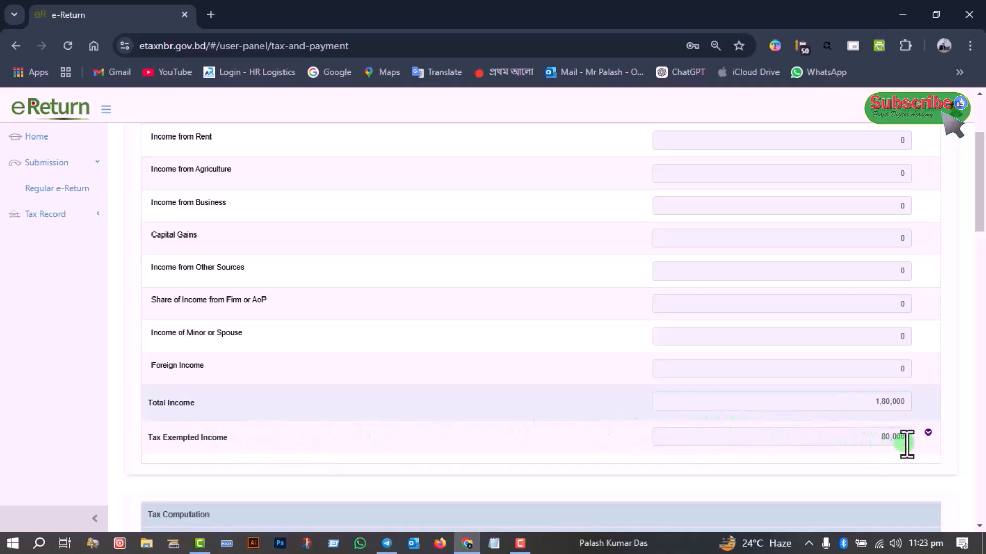
Check the Tax Computation from gross tax and rebate through minimum tax to the total amount payable, and save the calculation
{"action": "scroll", "coordinate": [900, 443], "scroll_direction": "down", "scroll_amount": 1}
{"action": "scroll", "coordinate": [901, 444], "scroll_direction": "down", "scroll_amount": 3}
{"action": "scroll", "coordinate": [900, 443], "scroll_direction": "down", "scroll_amount": 4}
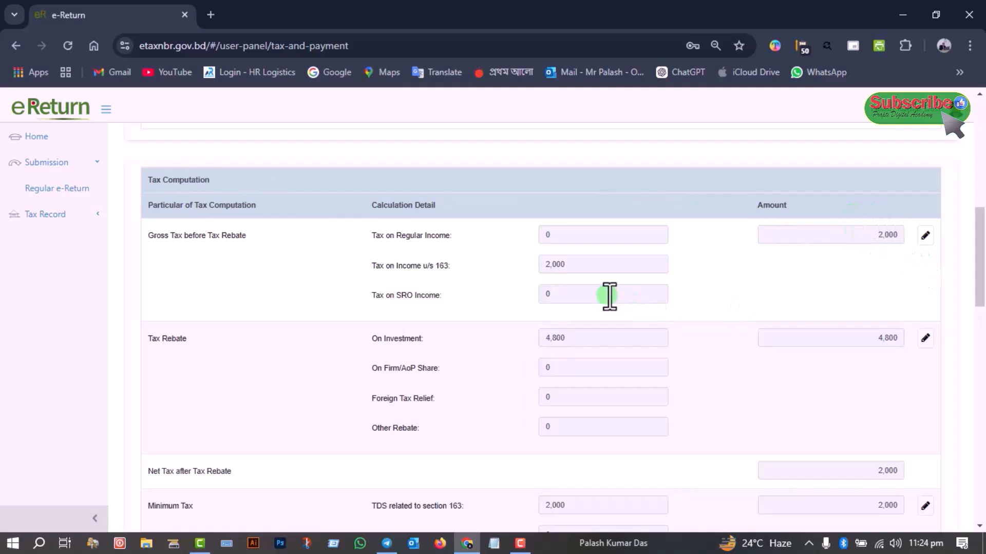
{"action": "scroll", "coordinate": [610, 297], "scroll_direction": "down", "scroll_amount": 1}
{"action": "scroll", "coordinate": [799, 294], "scroll_direction": "down", "scroll_amount": 2}
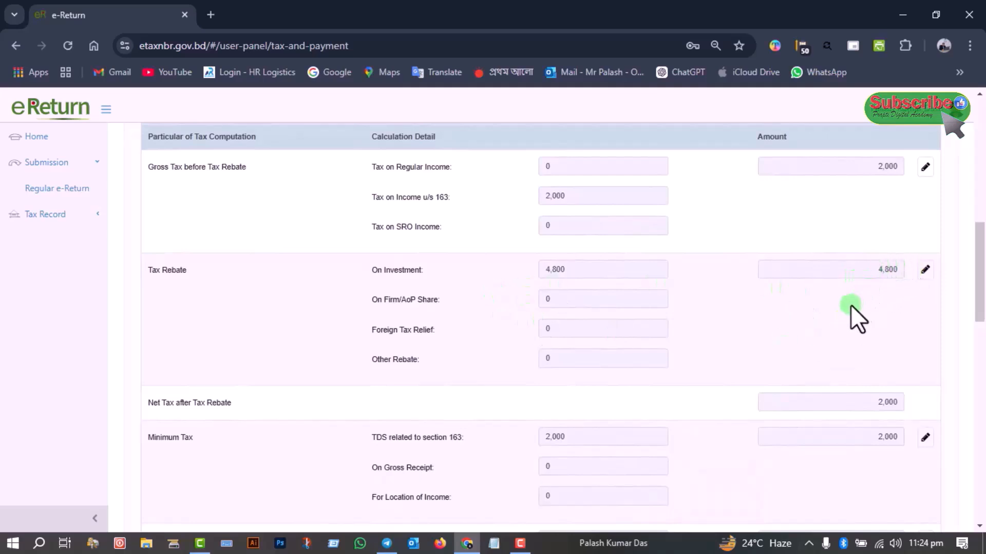
{"action": "scroll", "coordinate": [853, 313], "scroll_direction": "down", "scroll_amount": 2}
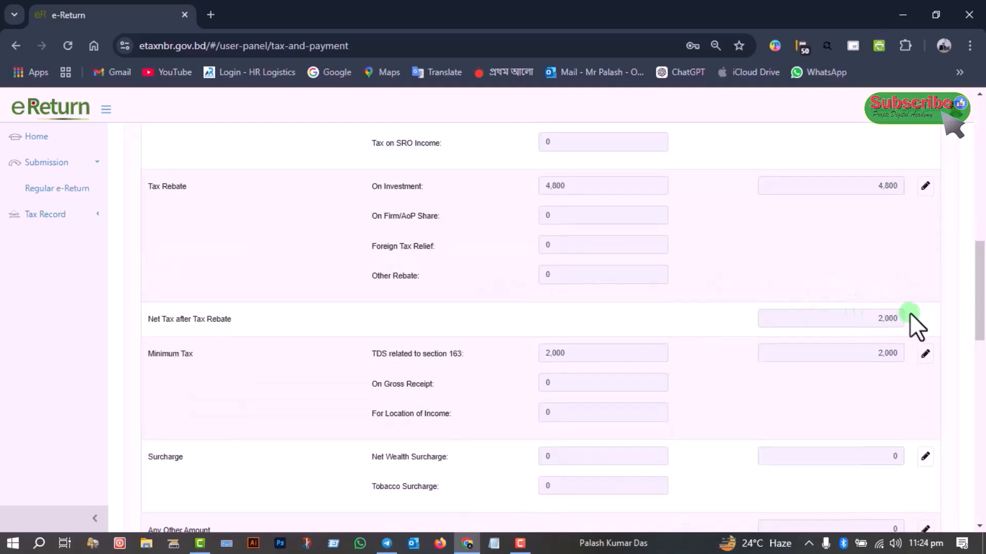
{"action": "scroll", "coordinate": [909, 313], "scroll_direction": "down", "scroll_amount": 3}
{"action": "scroll", "coordinate": [809, 291], "scroll_direction": "down", "scroll_amount": 3}
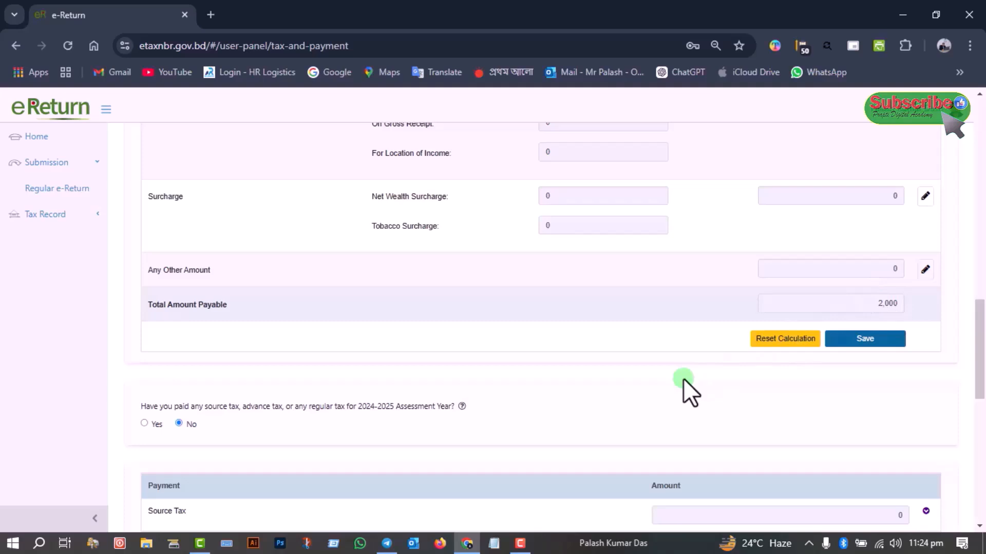
{"action": "left_click", "coordinate": [879, 339]}
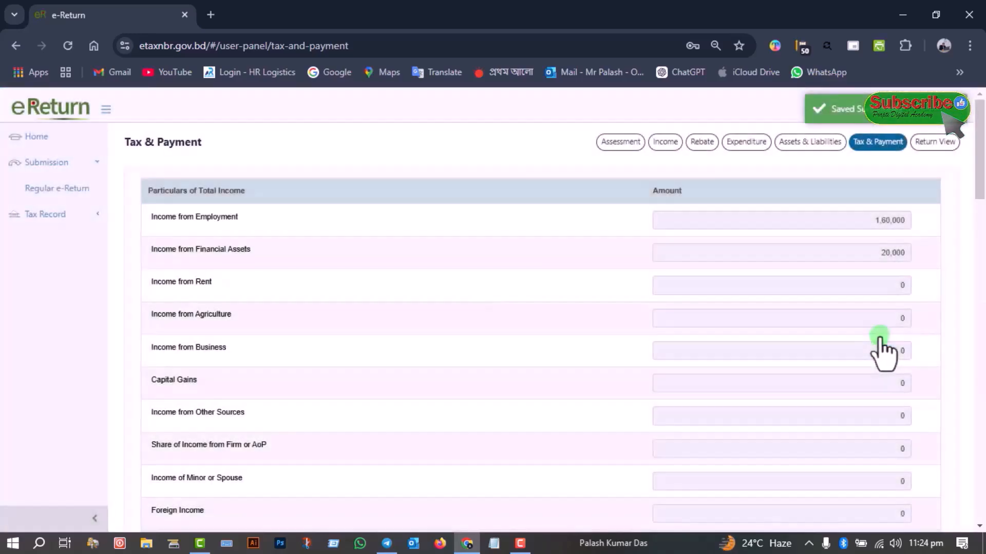
Answer Yes to having paid source, advance or regular tax for 2024-2025 and Yes to updating the tax payment status
{"action": "scroll", "coordinate": [880, 354], "scroll_direction": "down", "scroll_amount": 10}
{"action": "scroll", "coordinate": [880, 354], "scroll_direction": "down", "scroll_amount": 4}
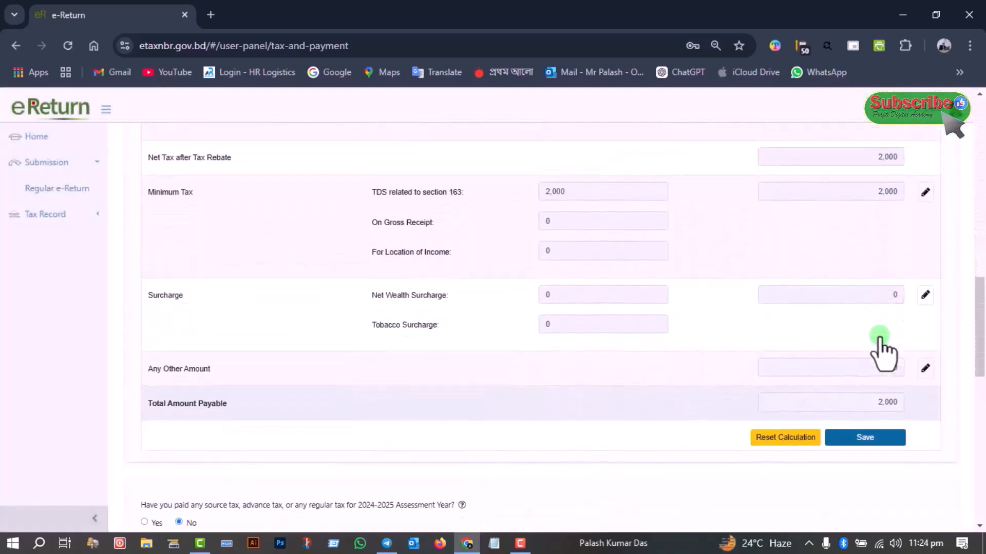
{"action": "scroll", "coordinate": [880, 349], "scroll_direction": "down", "scroll_amount": 4}
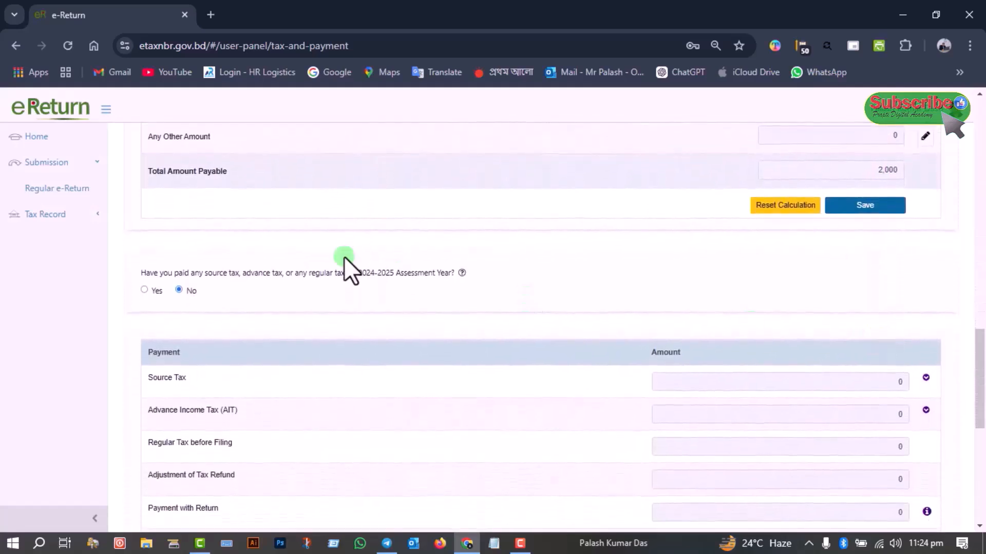
{"action": "scroll", "coordinate": [555, 246], "scroll_direction": "down", "scroll_amount": 1}
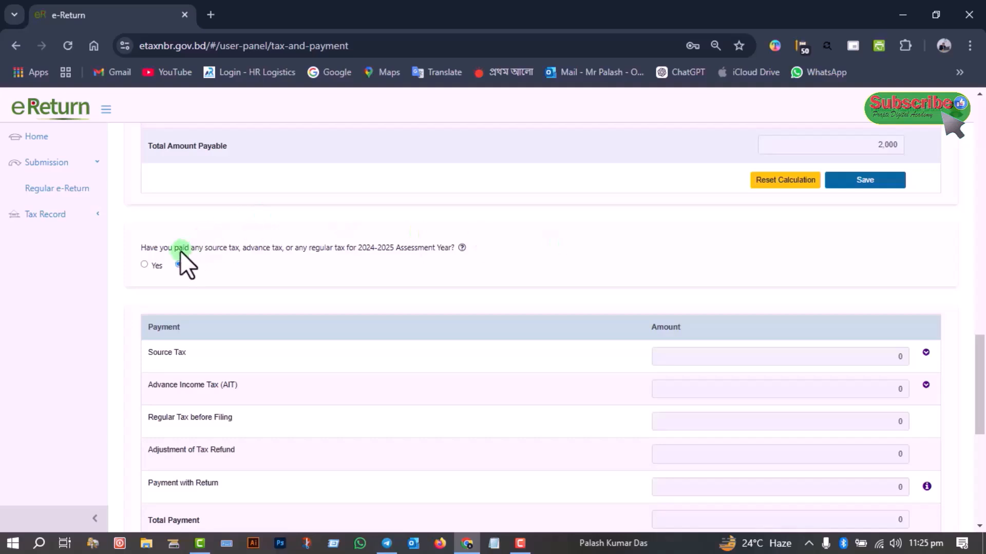
{"action": "scroll", "coordinate": [266, 284], "scroll_direction": "down", "scroll_amount": 1}
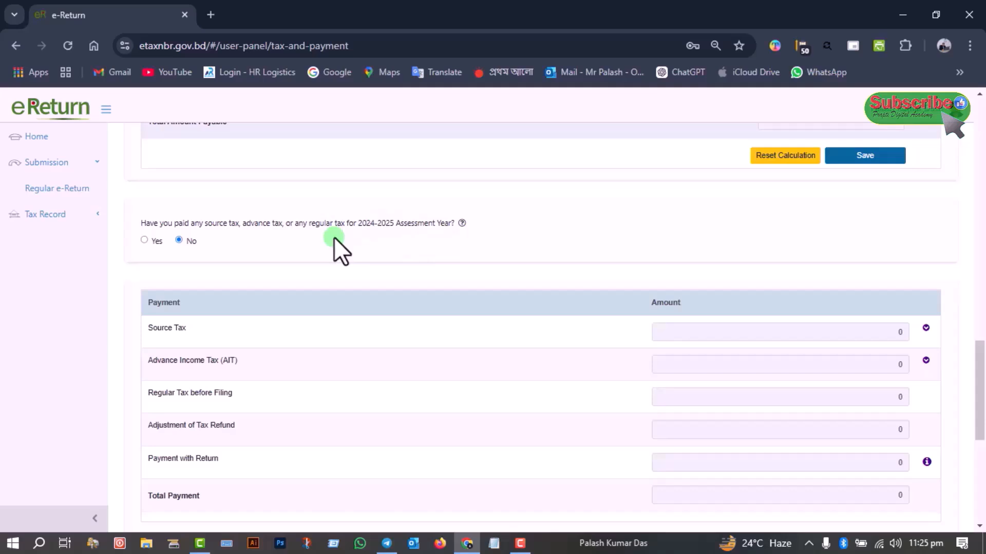
{"action": "left_click", "coordinate": [144, 240]}
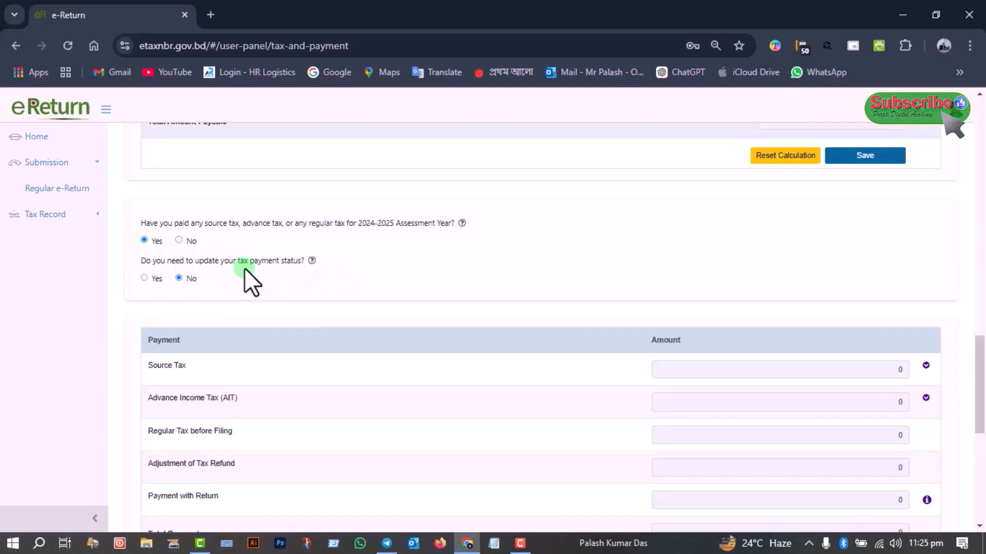
{"action": "left_click", "coordinate": [145, 277]}
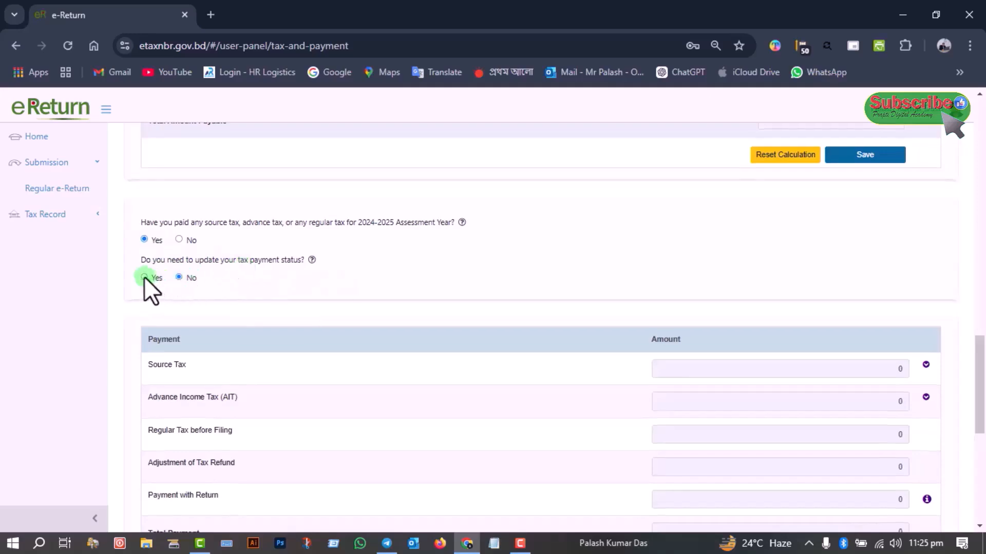
{"action": "scroll", "coordinate": [463, 296], "scroll_direction": "down", "scroll_amount": 4}
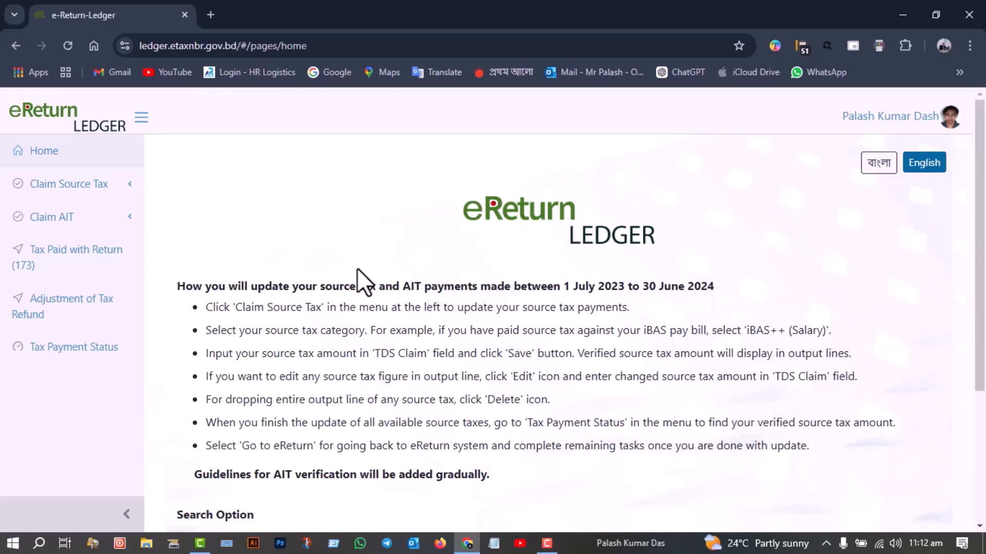
Start a source tax claim for Sanchayapatra in the eReturn Ledger and search for the certificate by its registration number
{"action": "left_click", "coordinate": [73, 189]}
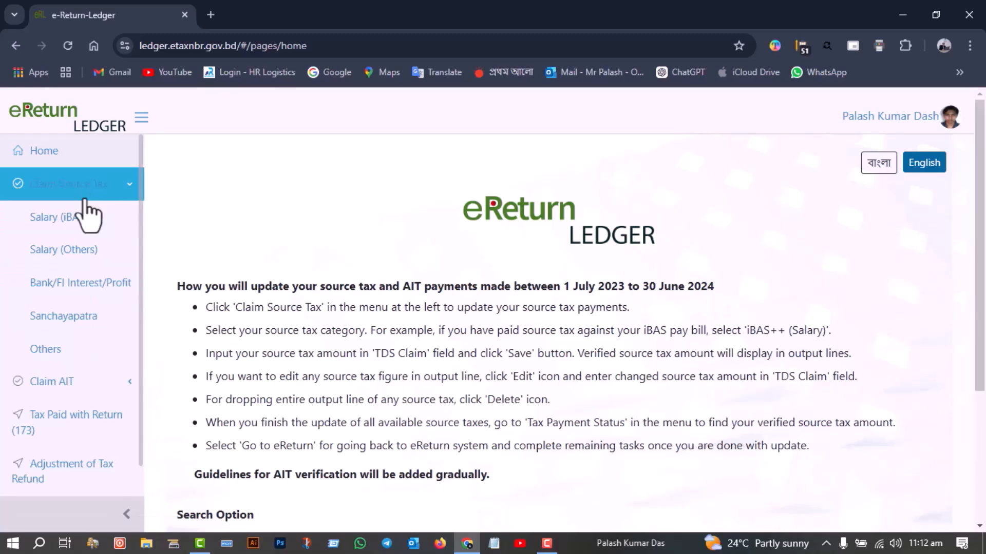
{"action": "left_click", "coordinate": [77, 323]}
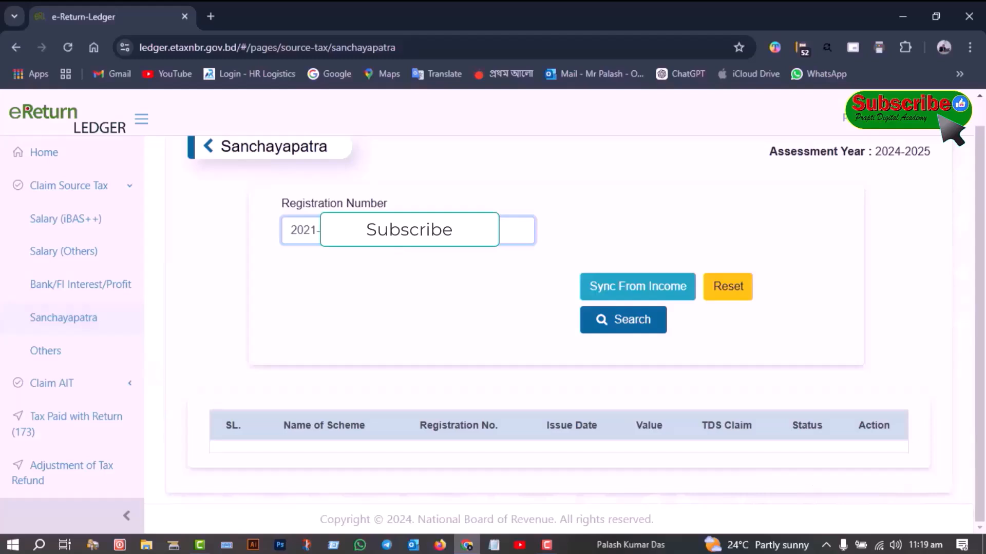
{"action": "left_click", "coordinate": [616, 327]}
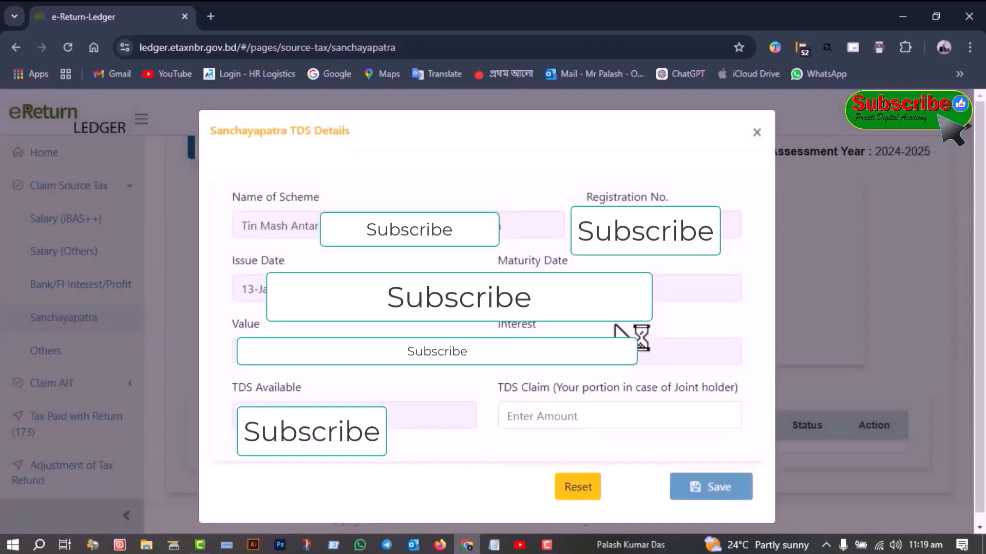
Enter the TDS Claim amount in the Sanchayapatra TDS details and save the claim
{"action": "left_click", "coordinate": [555, 416]}
{"action": "type", "text": "1"}
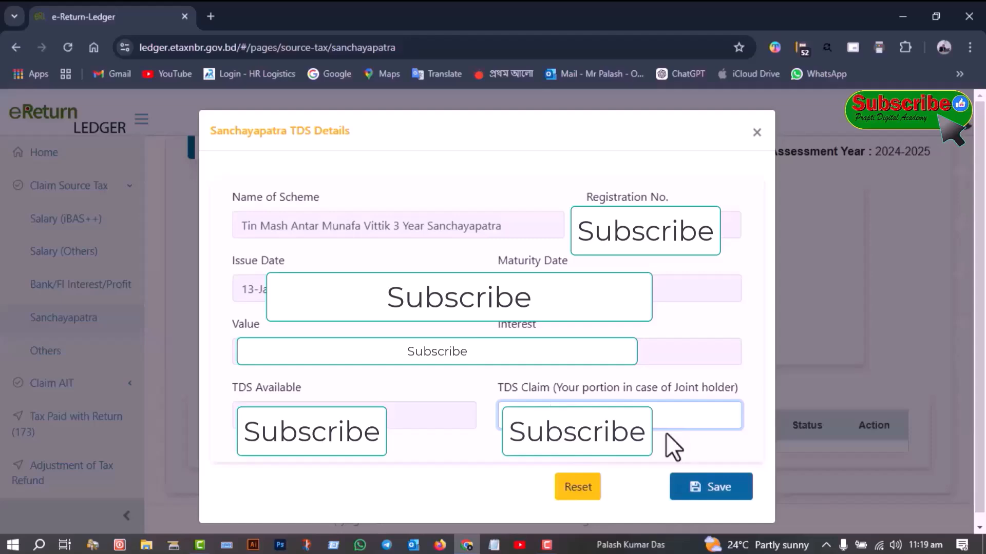
{"action": "left_click", "coordinate": [719, 501]}
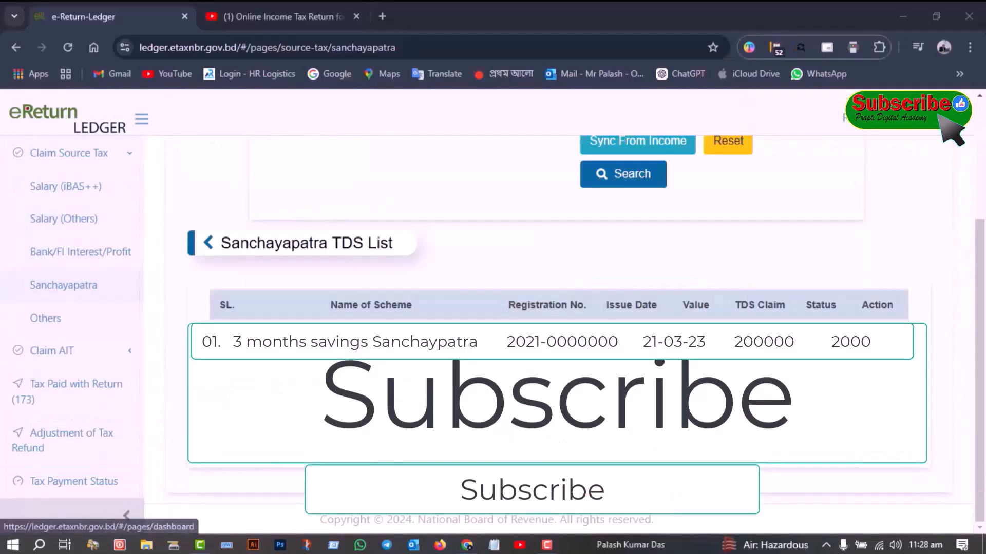
Return from the ledger through Tax Payment Status to the eReturn tax and payment page and check the final payable section
{"action": "left_click", "coordinate": [93, 485]}
{"action": "left_click", "coordinate": [867, 438]}
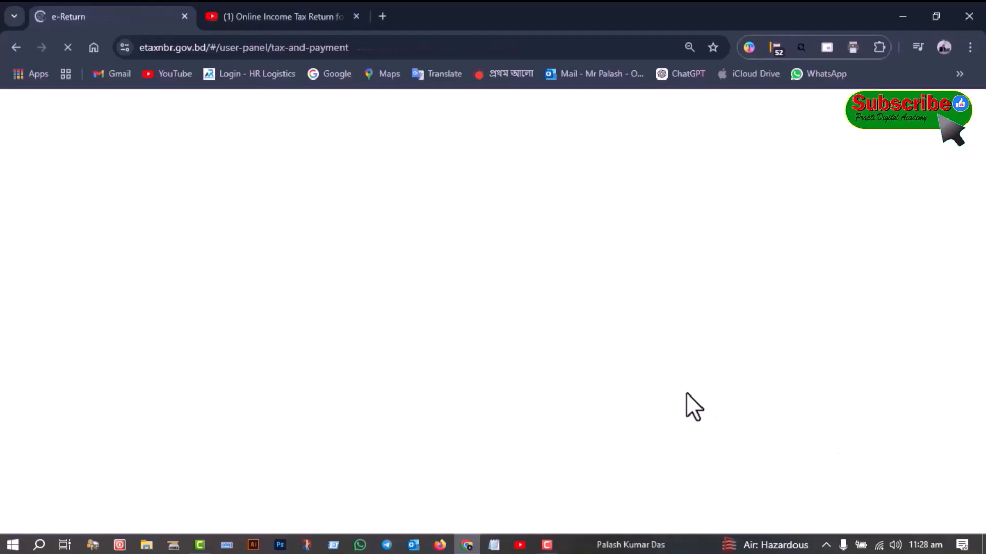
{"action": "scroll", "coordinate": [689, 393], "scroll_direction": "down", "scroll_amount": 10}
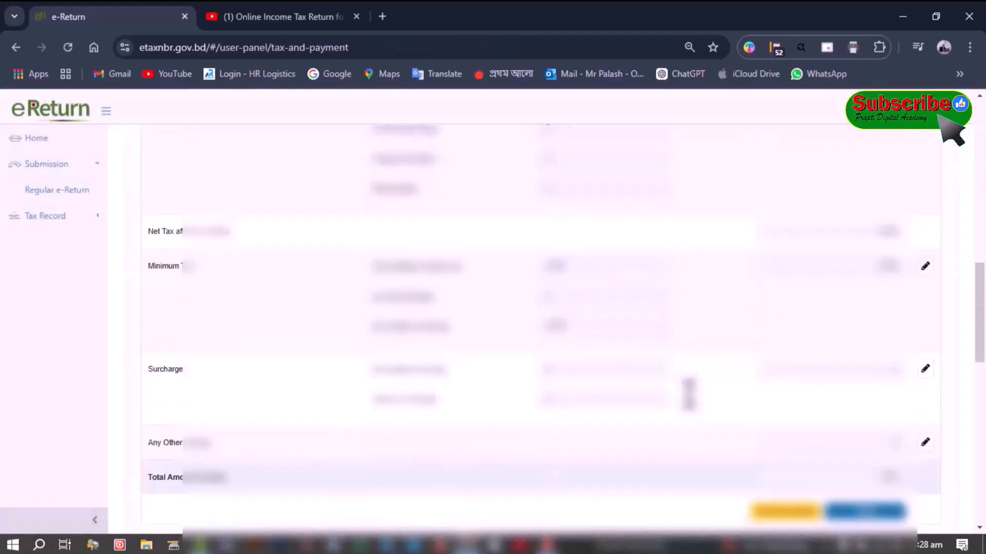
{"action": "scroll", "coordinate": [689, 393], "scroll_direction": "down", "scroll_amount": 7}
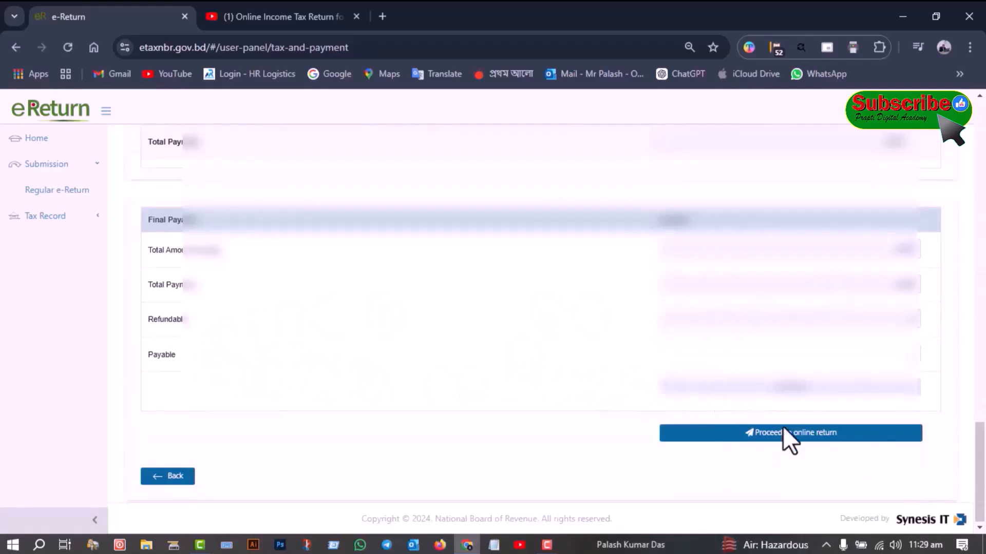
Proceed to the online return, submit the 2024-2025 return and confirm the submission
{"action": "left_click", "coordinate": [793, 437]}
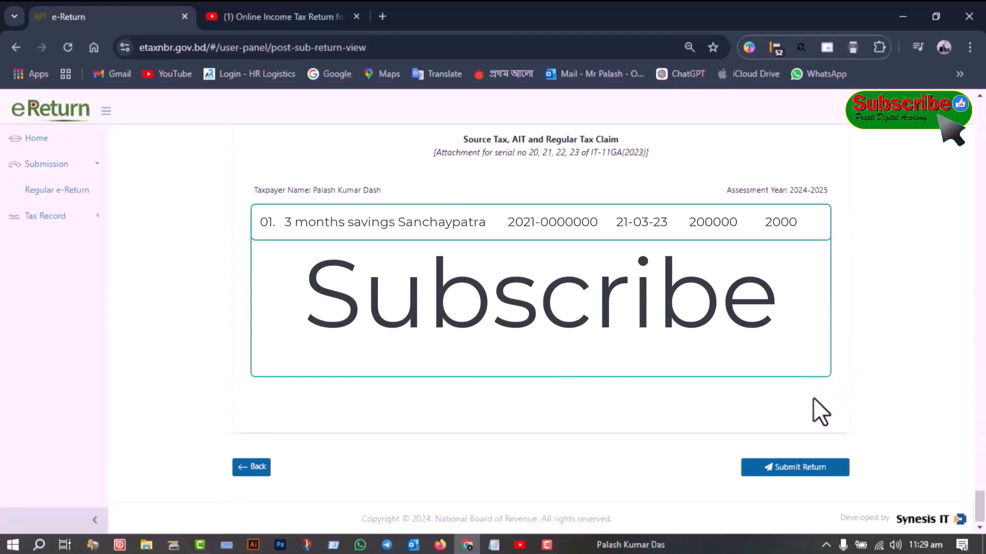
{"action": "left_click", "coordinate": [797, 468]}
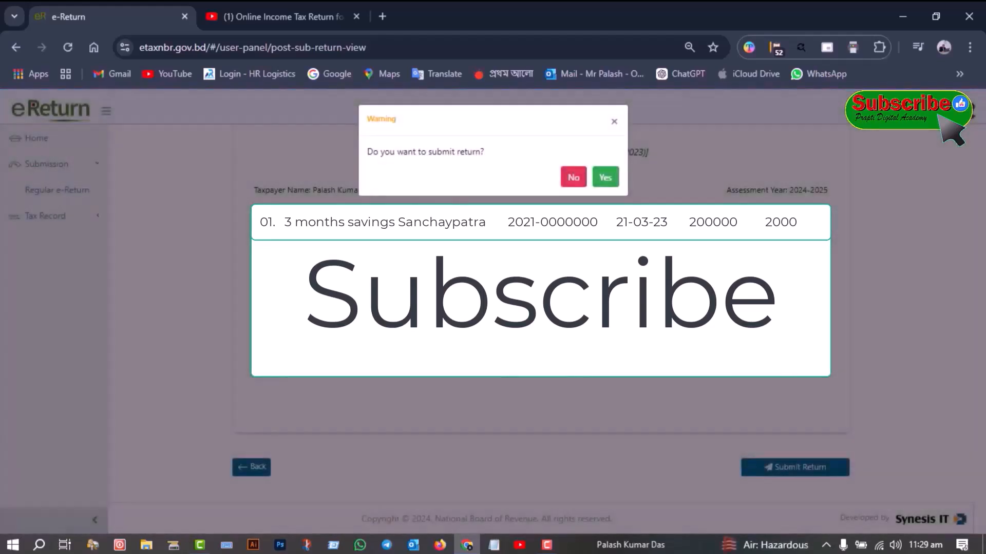
{"action": "left_click", "coordinate": [605, 177]}
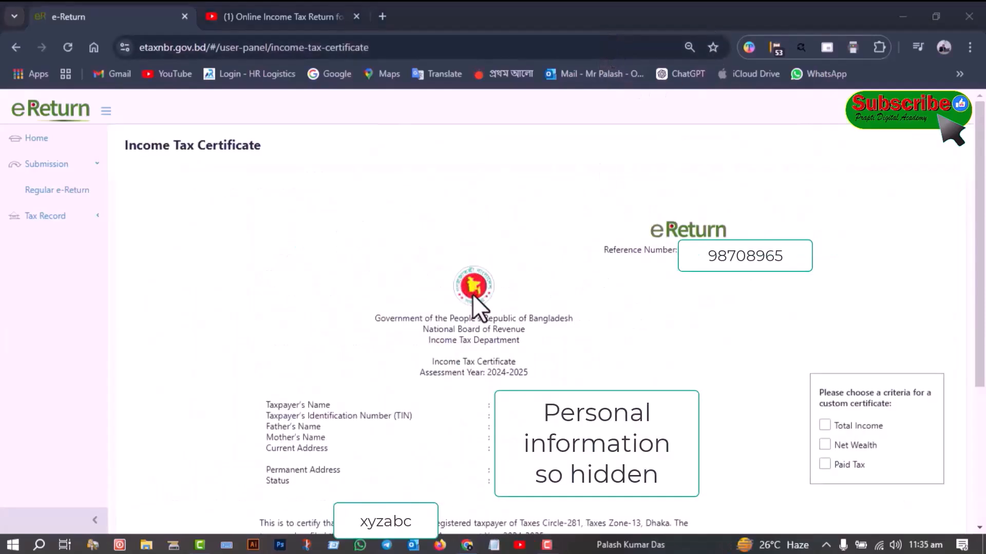
Expand the tax records and customise the 2024-2025 Income Tax Certificate to include only Paid Tax, without Total Income or Net Wealth
{"action": "left_click", "coordinate": [72, 218]}
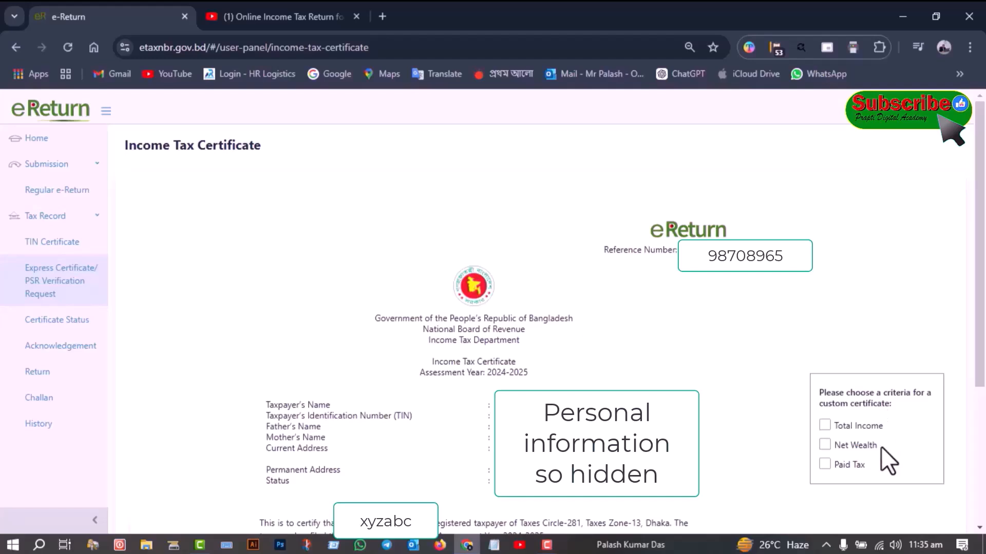
{"action": "left_click", "coordinate": [827, 463]}
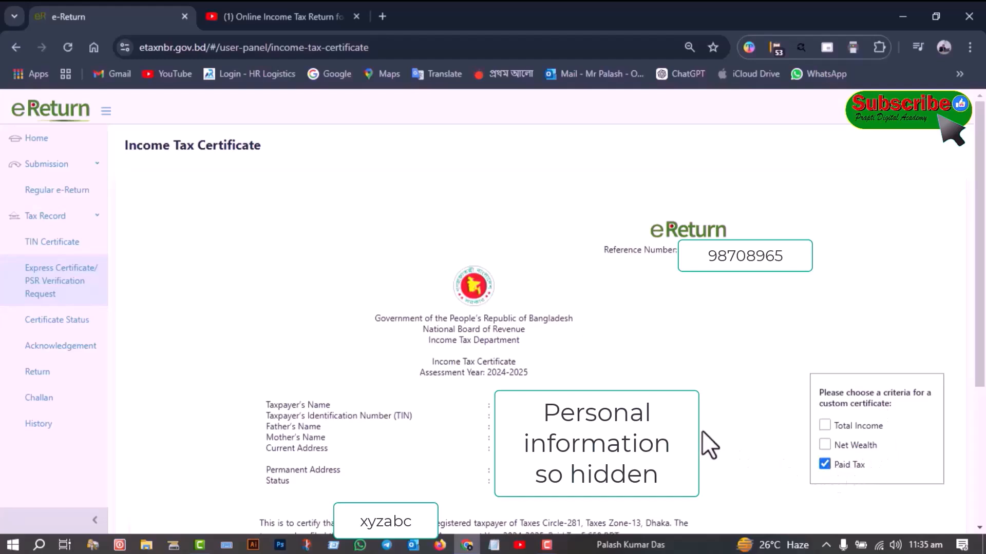
{"action": "left_click", "coordinate": [830, 426]}
{"action": "left_click", "coordinate": [826, 451]}
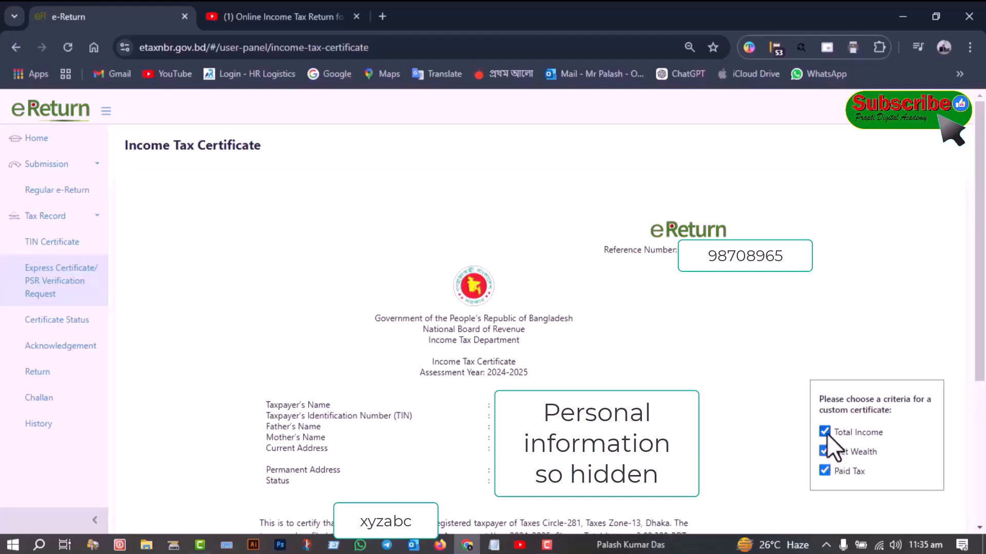
{"action": "left_click", "coordinate": [825, 432]}
{"action": "left_click", "coordinate": [825, 451]}
Download the customised Income Tax Certificate and save it as a PDF in the Working Documents folder
{"action": "scroll", "coordinate": [806, 419], "scroll_direction": "down", "scroll_amount": 3}
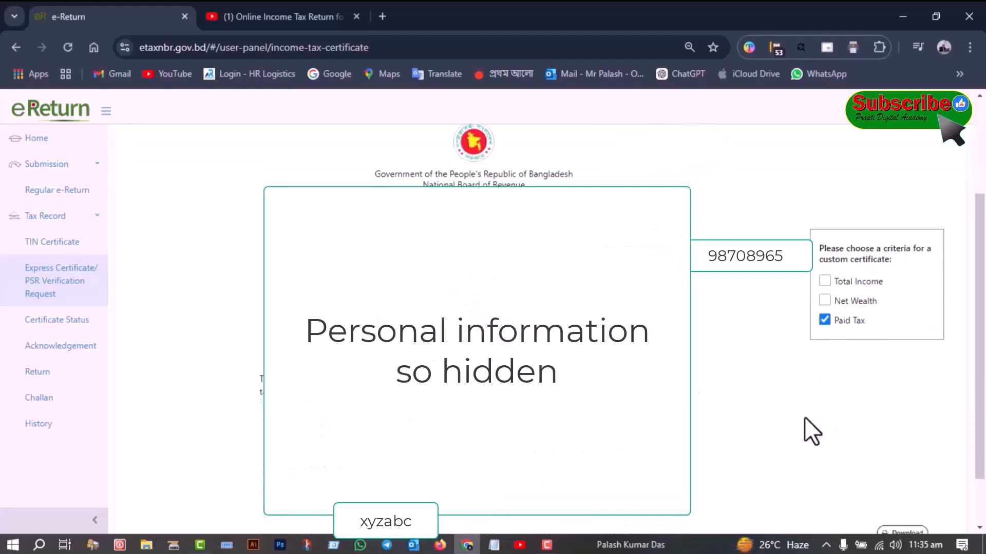
{"action": "scroll", "coordinate": [805, 417], "scroll_direction": "down", "scroll_amount": 1}
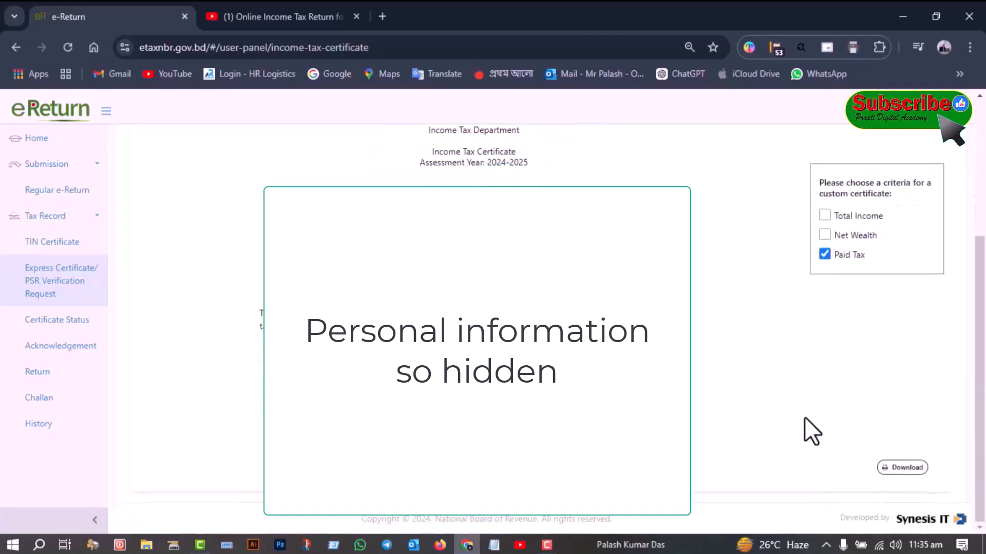
{"action": "left_click", "coordinate": [905, 468]}
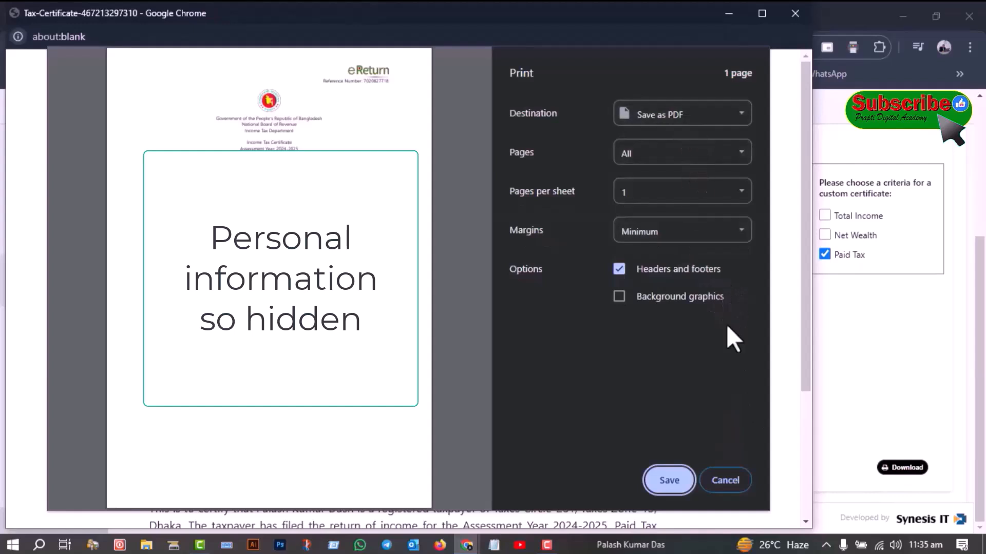
{"action": "left_click", "coordinate": [670, 480]}
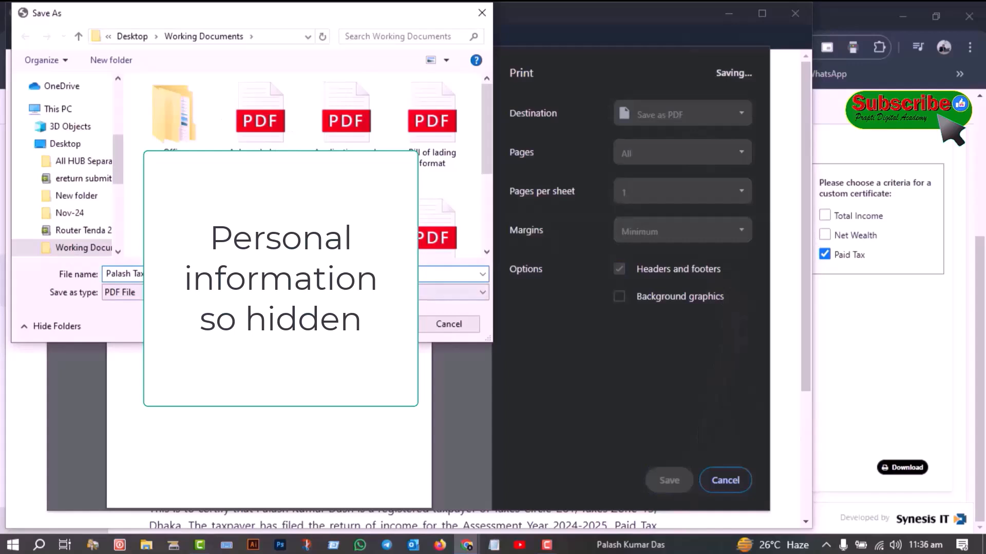
{"action": "key", "text": "Return"}
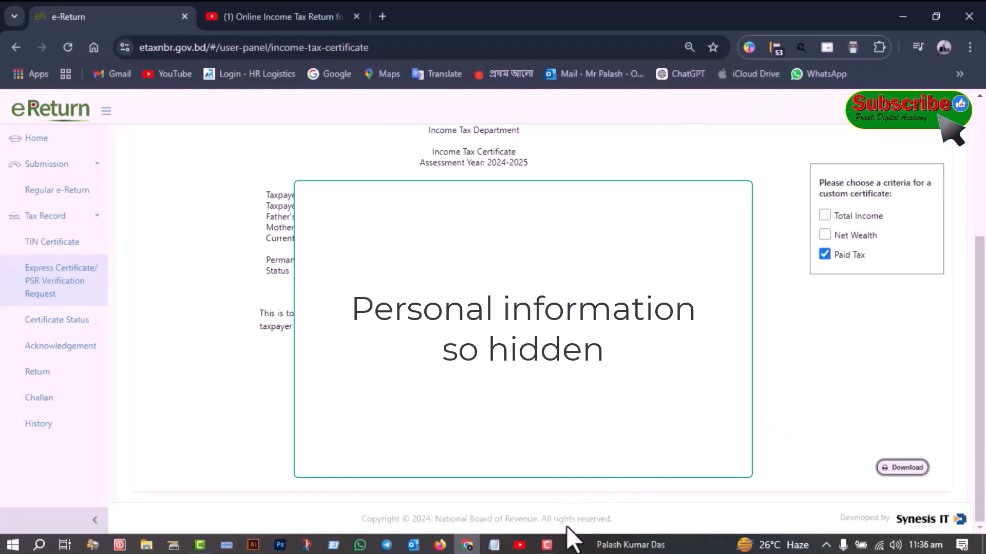
{"action": "left_click", "coordinate": [549, 545]}
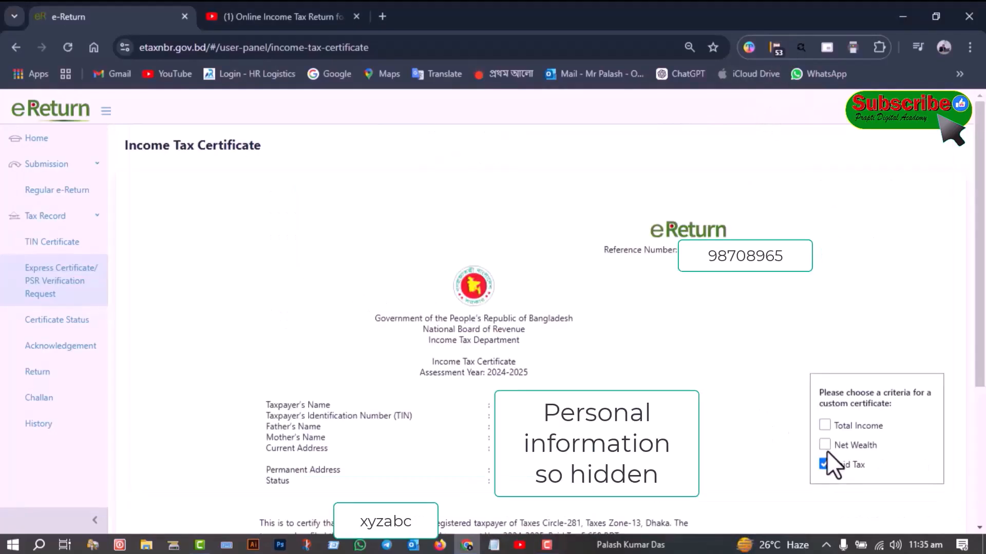